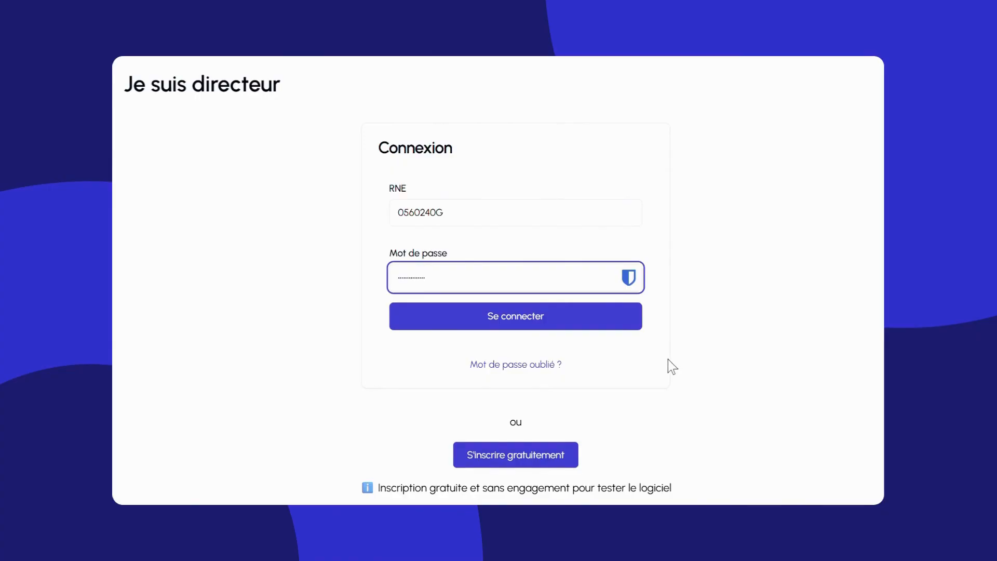
Log in to the school director account with the prefilled credentials, enter the six-digit verification code, and submit it
click(566, 330)
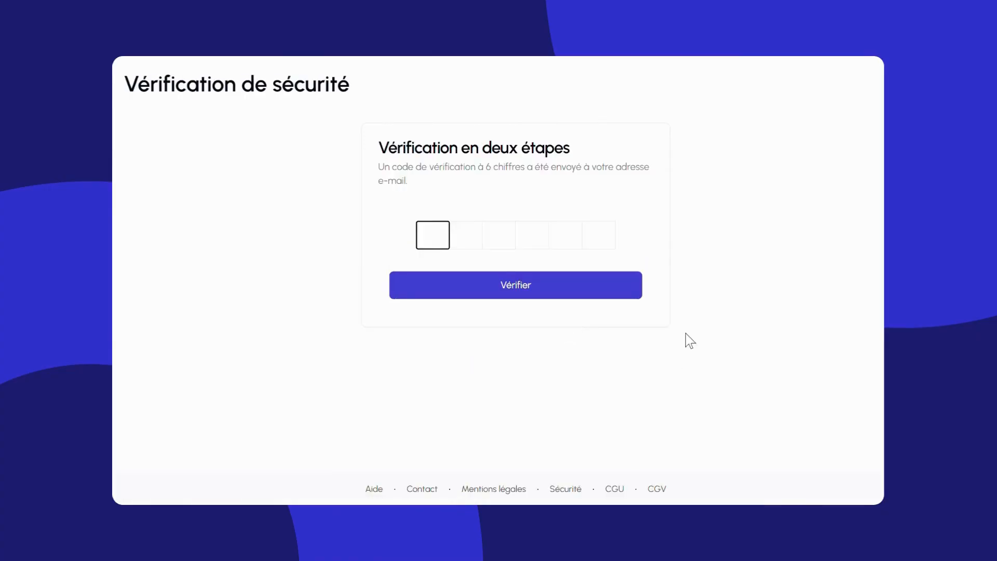
click(439, 241)
click(617, 283)
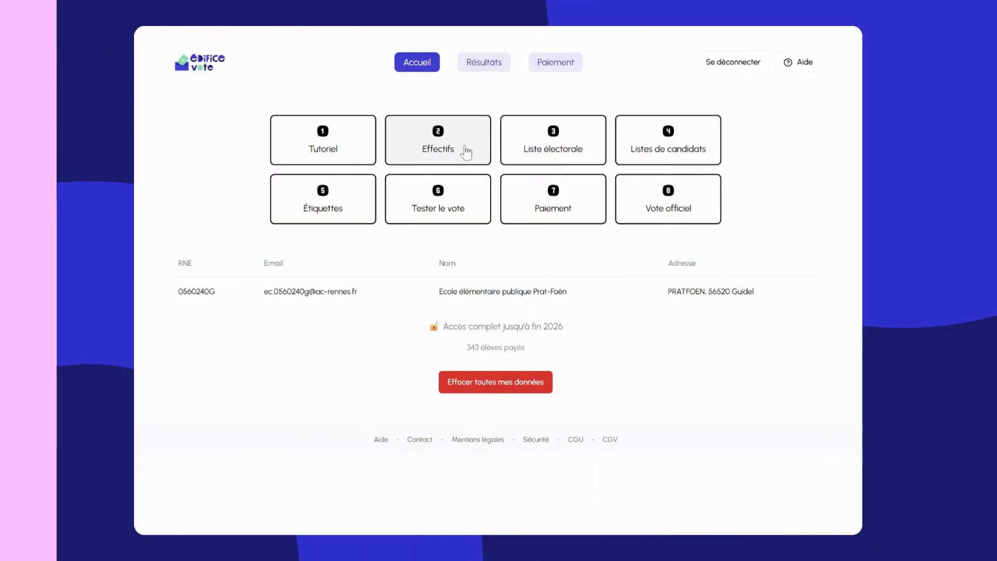
Open the enrolment settings (Effectifs), adjust the number of classes, and set the number of pupils to 344
click(466, 152)
click(388, 202)
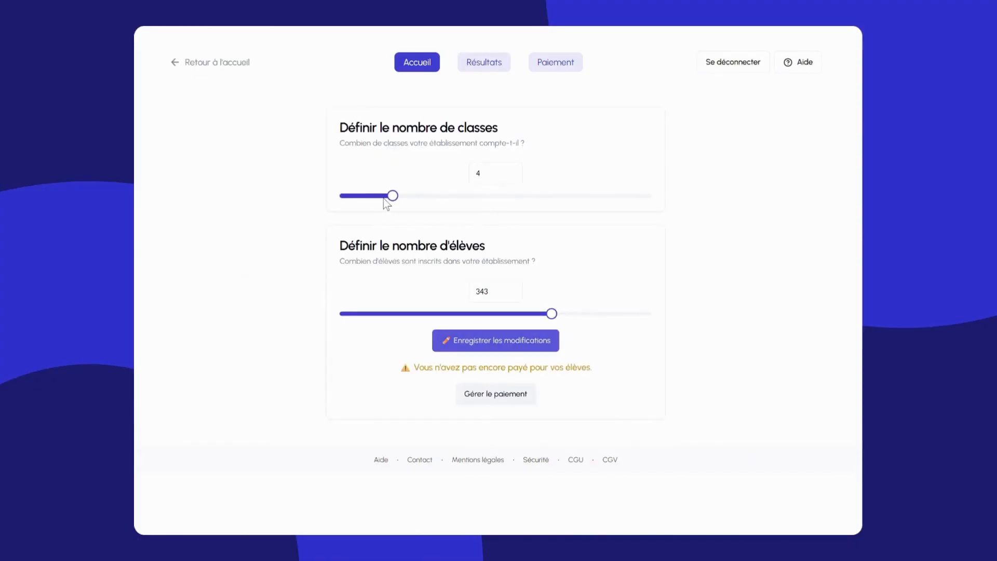
drag(387, 199, 390, 200)
click(551, 313)
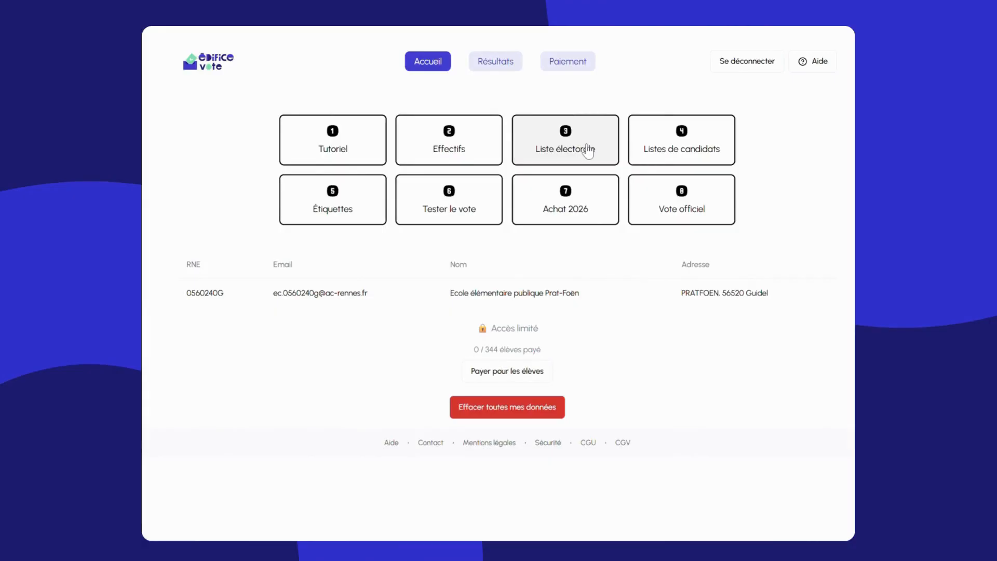
Open the electoral list and import the ONDE electoral list CSV as the first file of the parent import
click(589, 152)
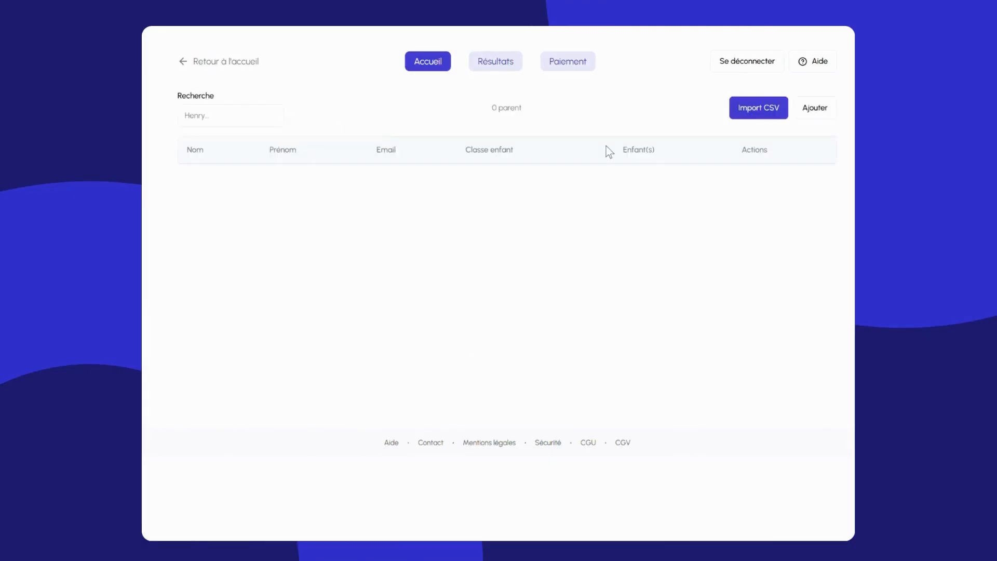
click(766, 117)
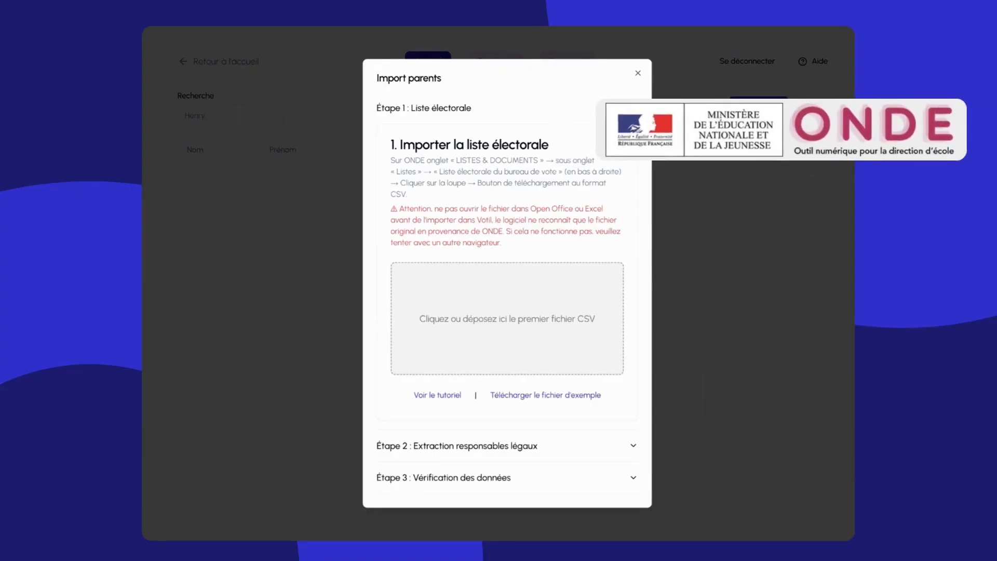
drag(727, 468, 492, 329)
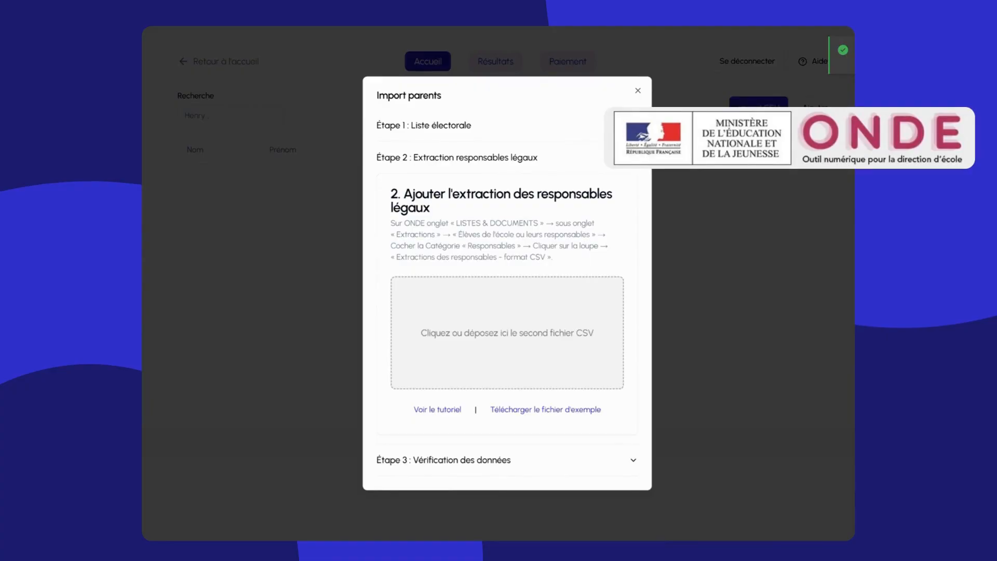
Add the legal guardians' extraction CSV as the second file, review the imported parents, and validate the import
drag(803, 176, 494, 341)
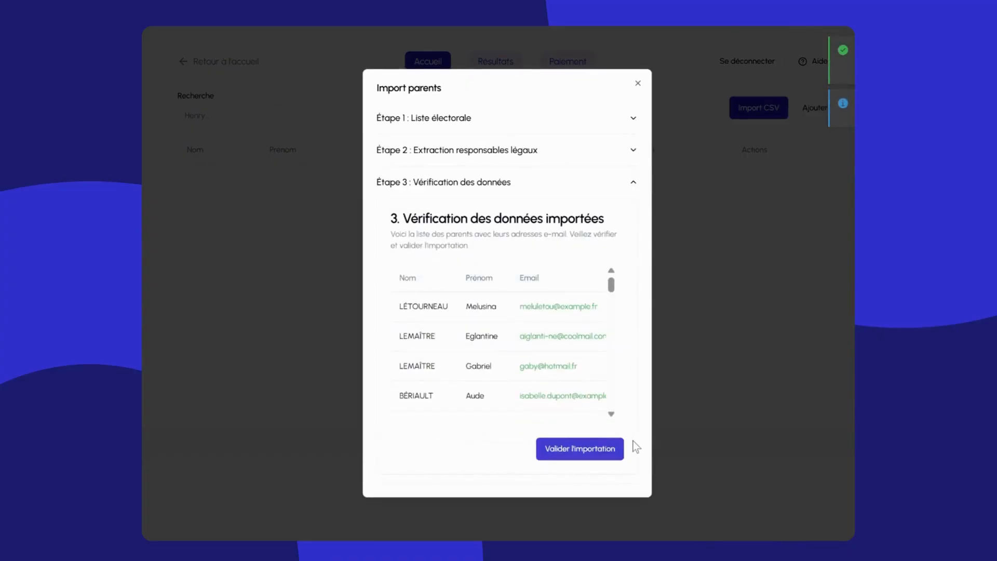
scroll(557, 369, down, 10)
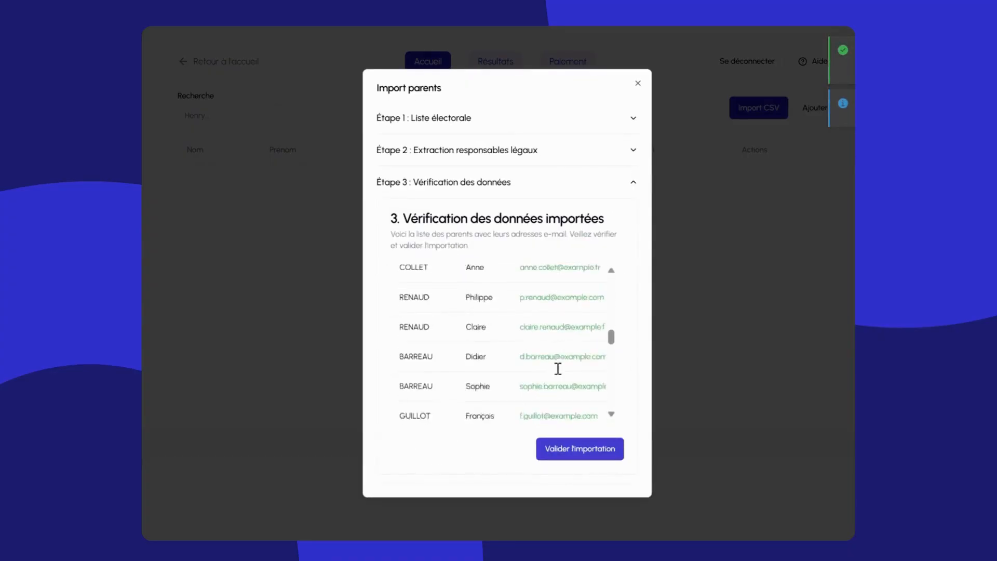
click(572, 448)
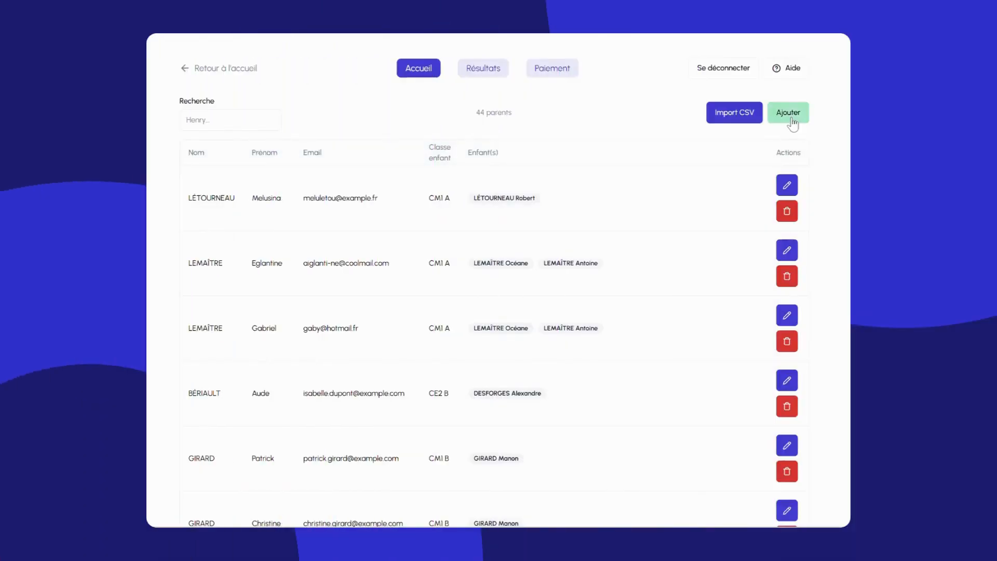
View the form for adding a parent and the edit form of the first listed parent, leaving both without changes
click(795, 117)
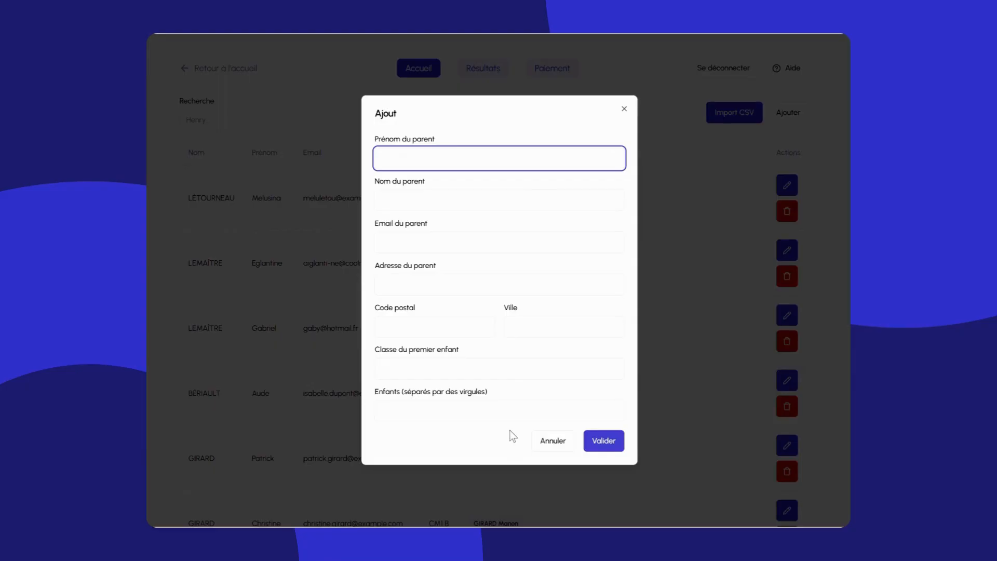
click(553, 440)
click(786, 185)
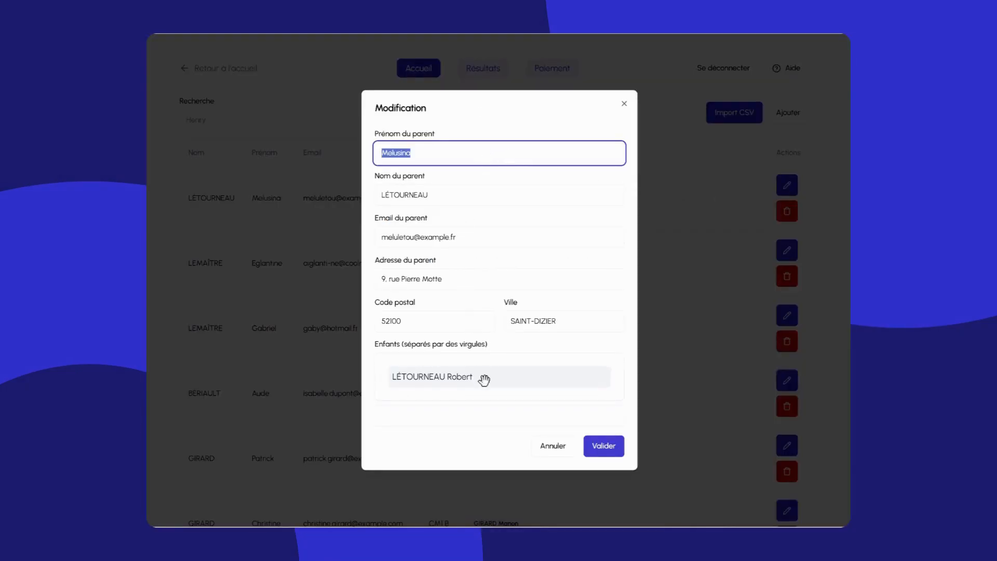
click(552, 446)
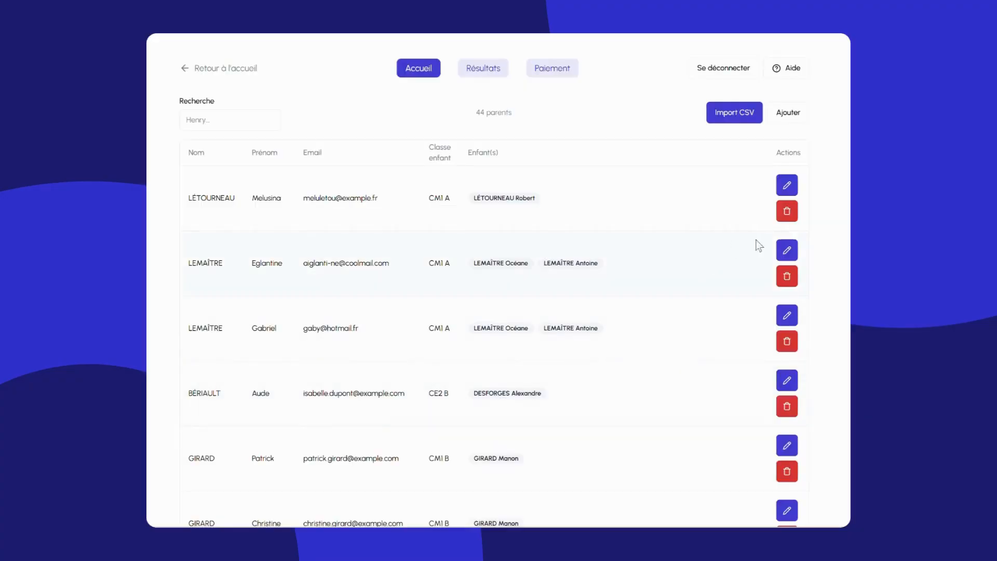
View the deletion dialog for the first listed parent and the CSV import dialog, closing both without changes
click(794, 213)
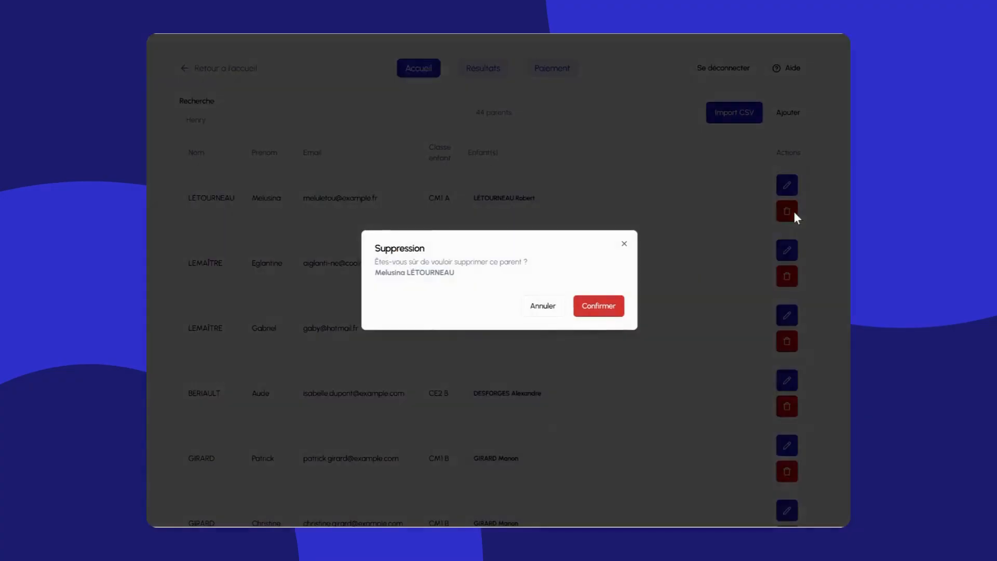
click(548, 316)
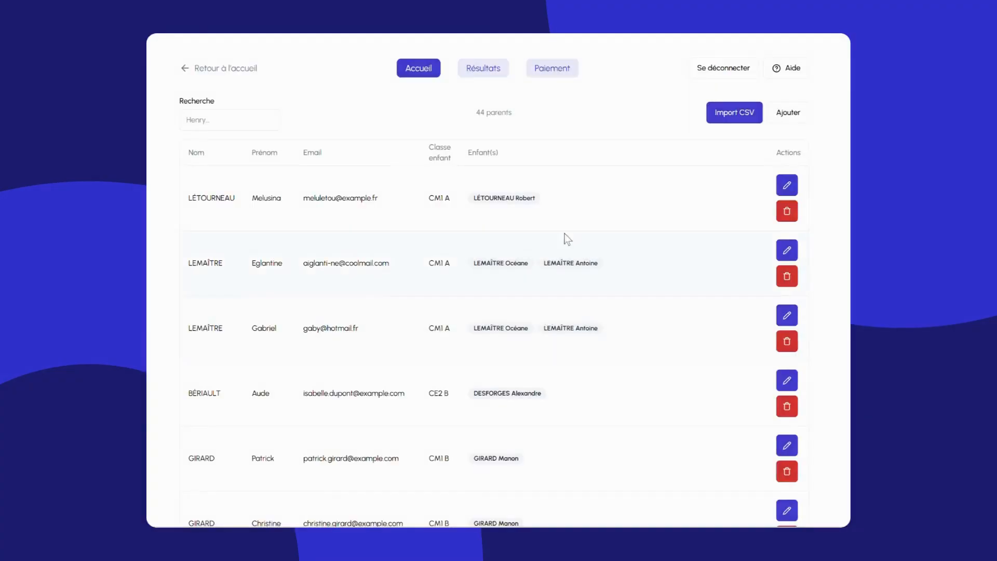
click(747, 116)
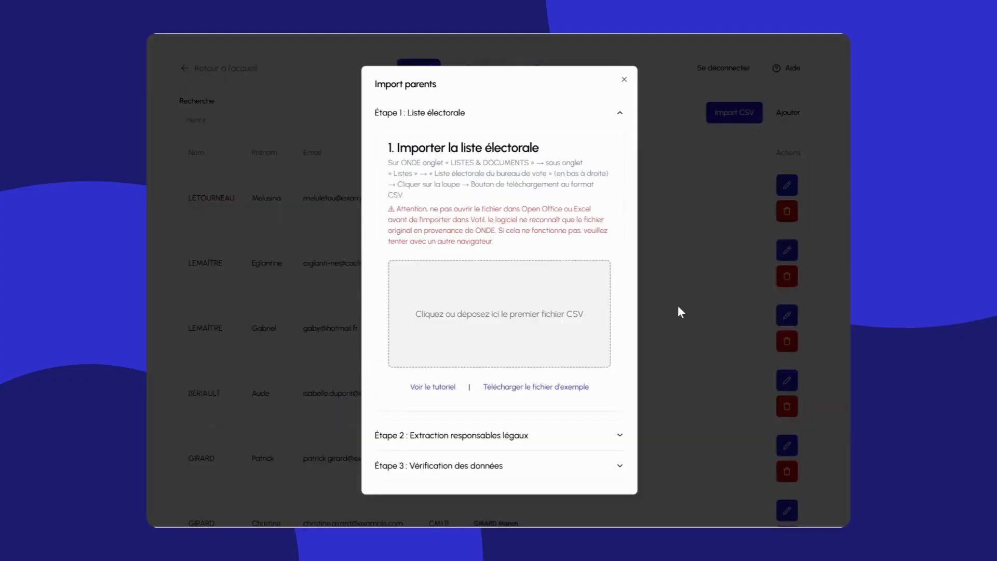
click(625, 79)
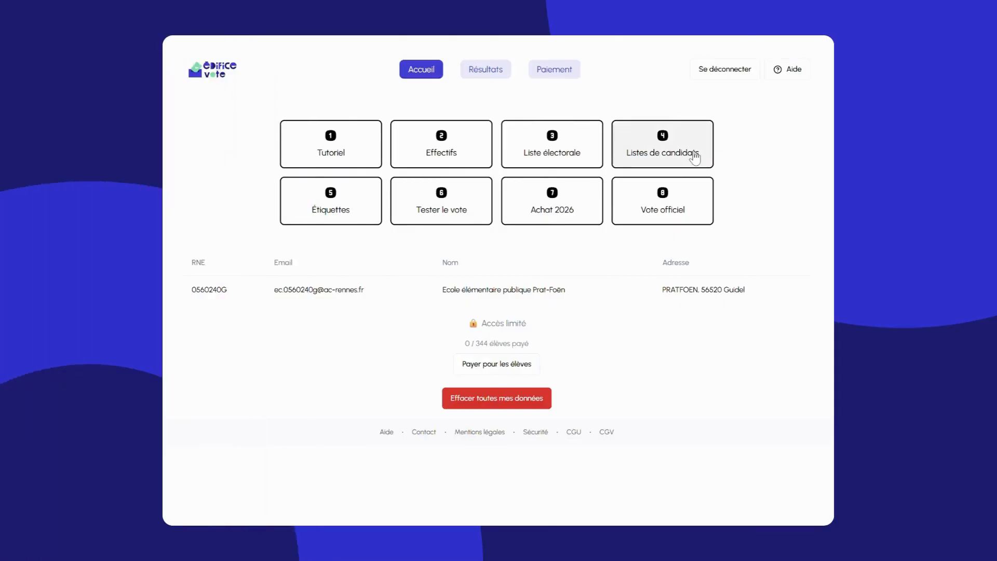
Open the candidate lists and start a new list named Beatles
click(662, 146)
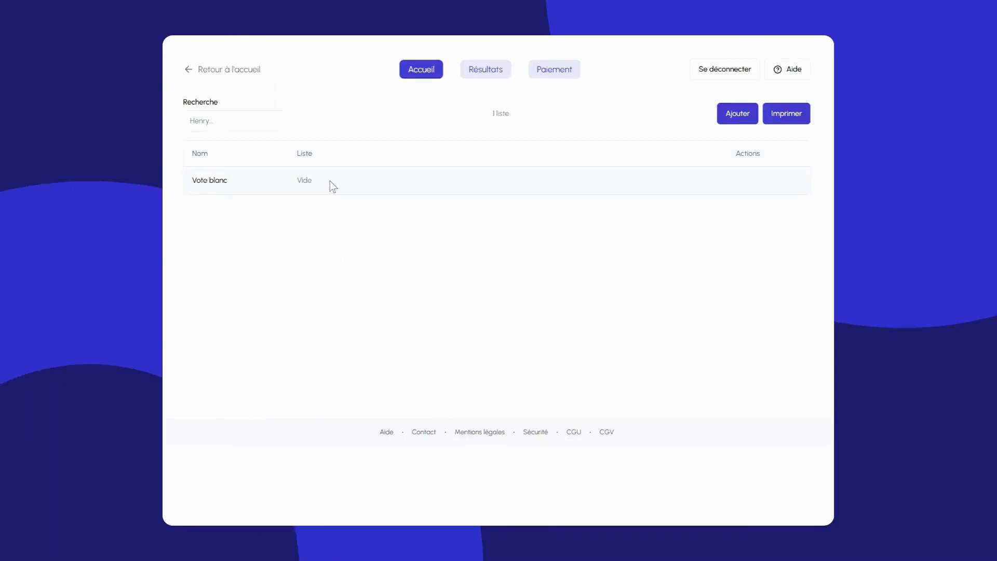
click(740, 117)
text(Beatles)
key(Tab)
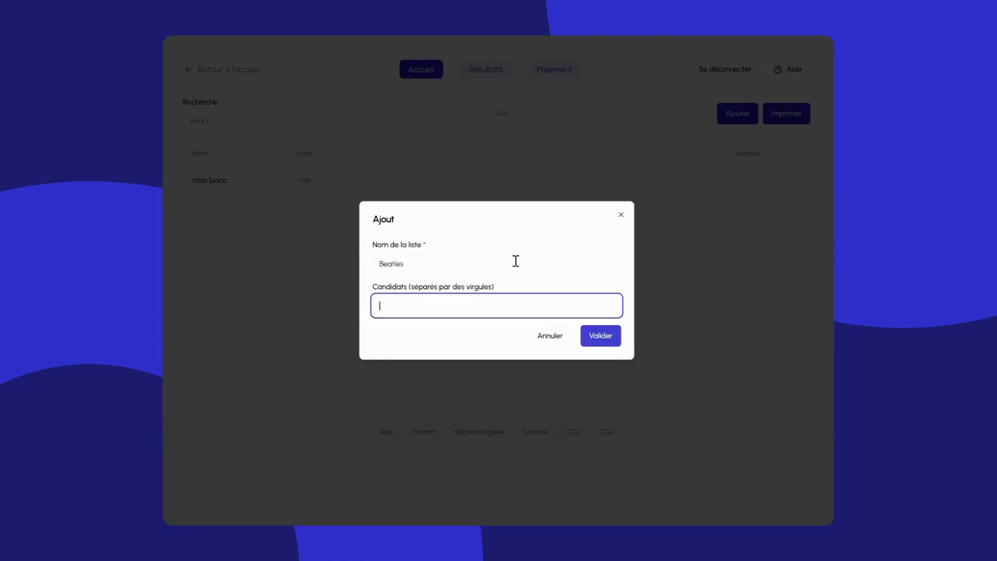
Add the candidates John Lennon, Paul McCartney, Ringo Starr and George Harrisson to the Beatles list and save it
text(John Lennon)
key(Return)
text(Paul McCartney)
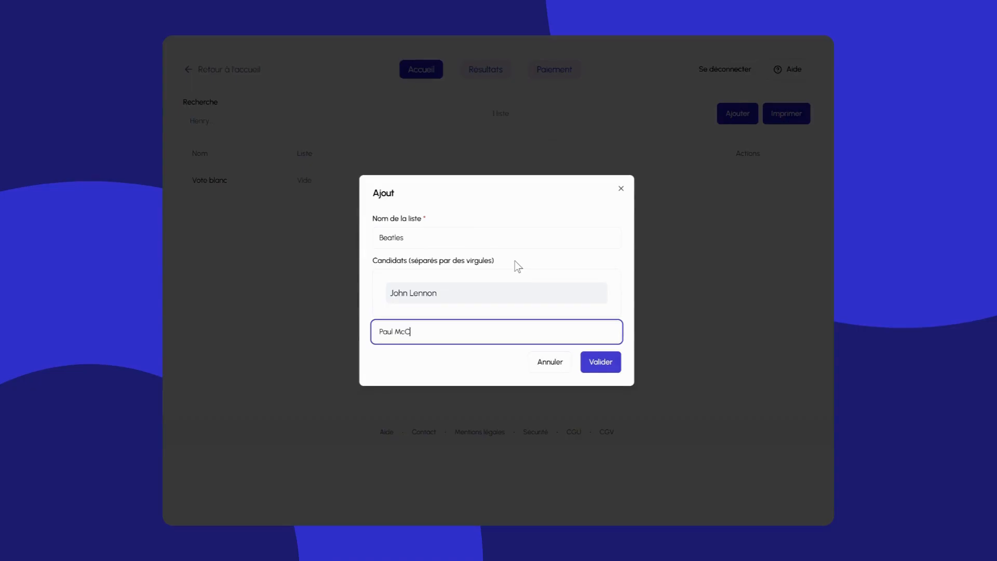
key(Return)
text(Ringo Starr)
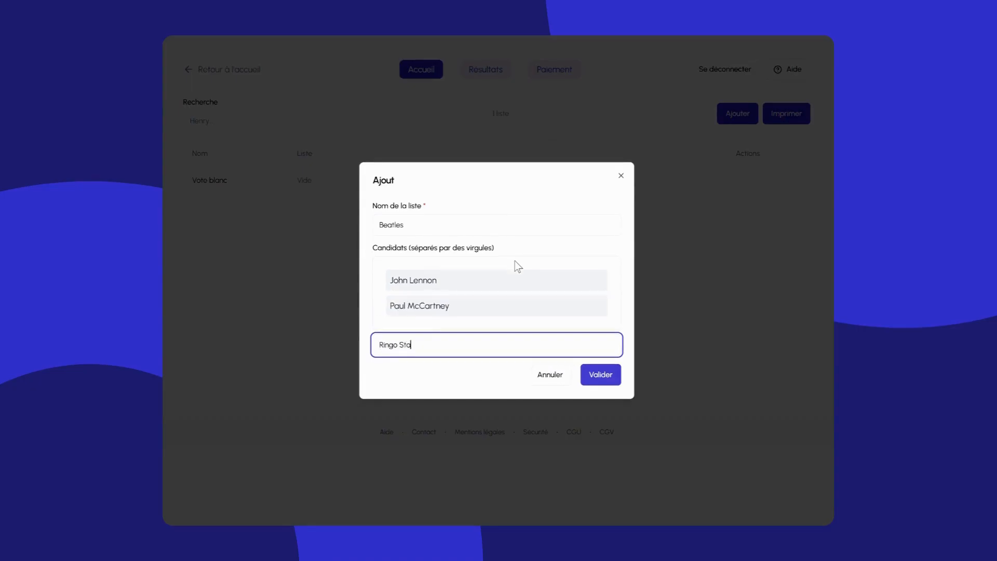
key(Return)
text(George Harrisson)
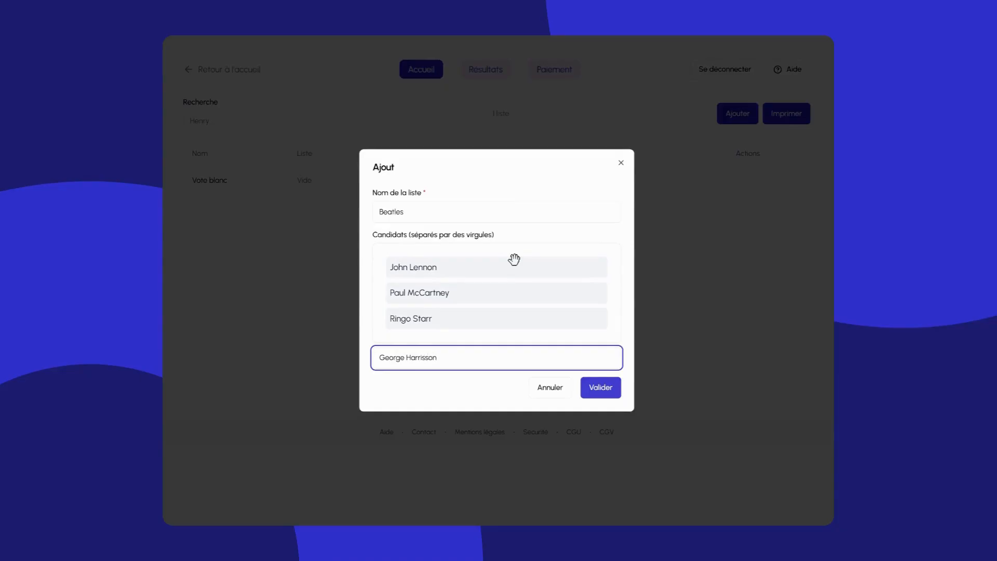
key(Return)
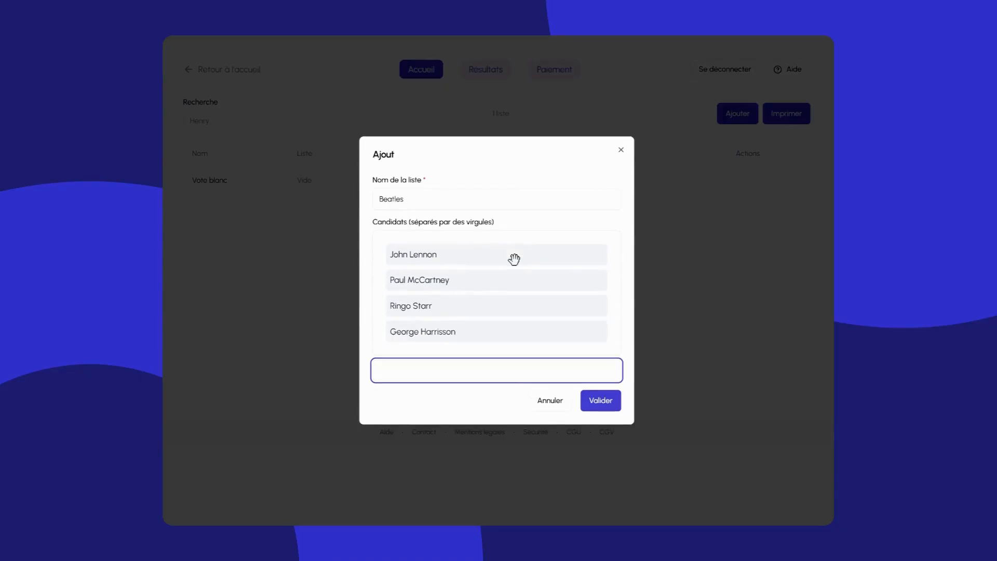
click(601, 390)
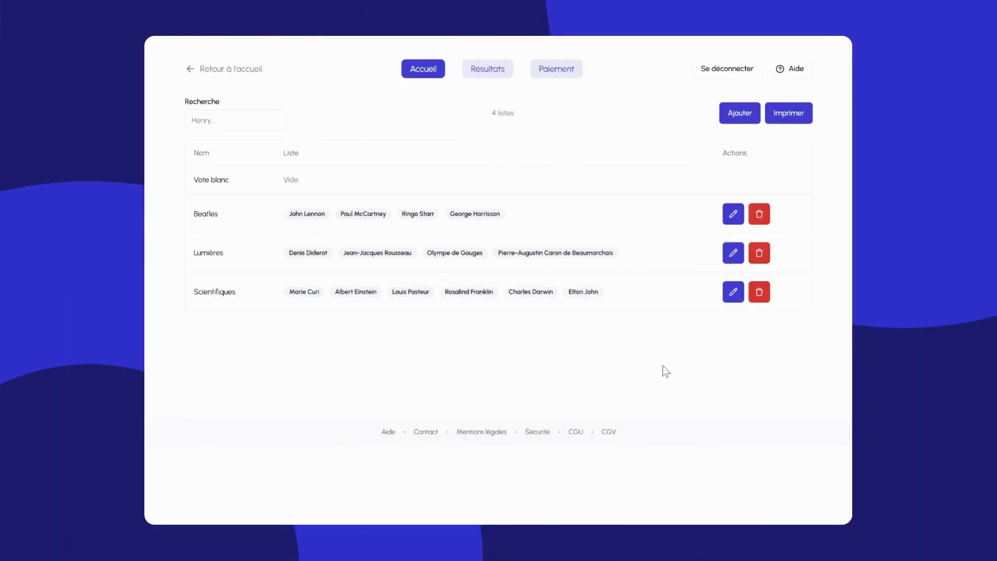
Correct the first candidate's name in the Scientifiques list to Marie Curie and save the list
click(734, 292)
click(454, 174)
click(445, 238)
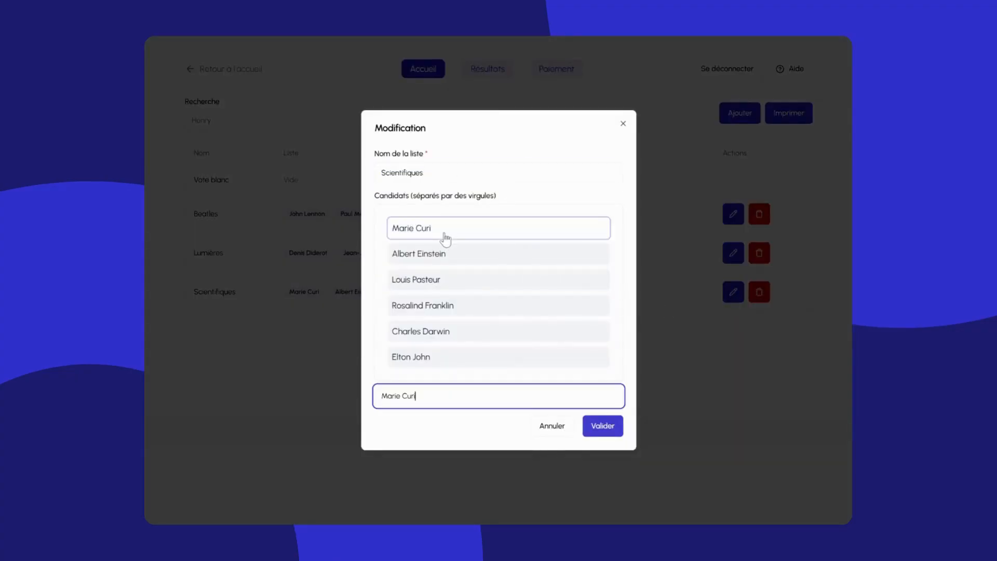
text(e)
click(614, 438)
Remove Elton John from the Scientifiques list, place Charles Darwin above Rosalind Franklin, and save the list
click(734, 291)
drag(471, 360, 472, 281)
click(605, 418)
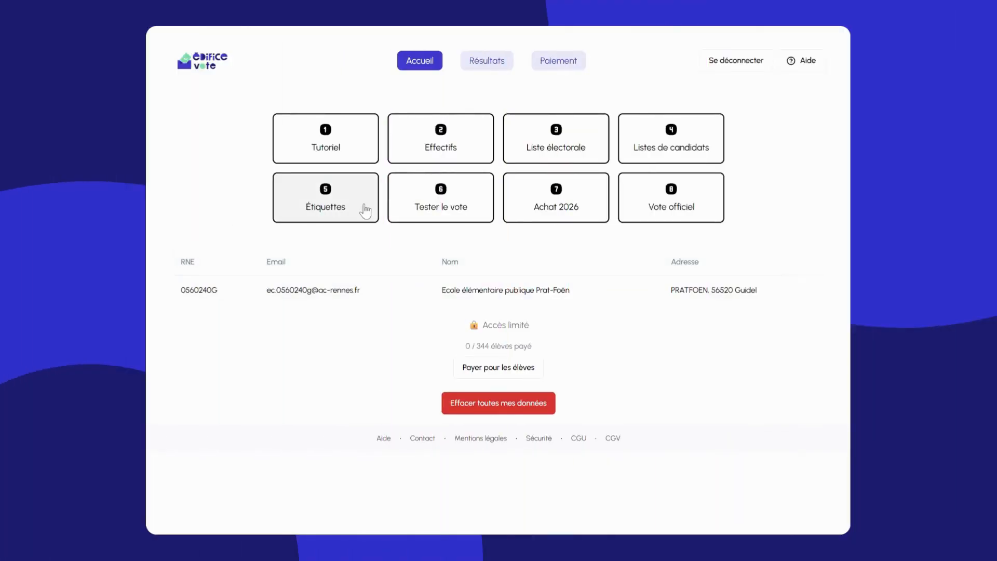
Open the label content (Étiquettes) and replace the last word of the family participation heading with ÉTABLISSEMENT
click(366, 210)
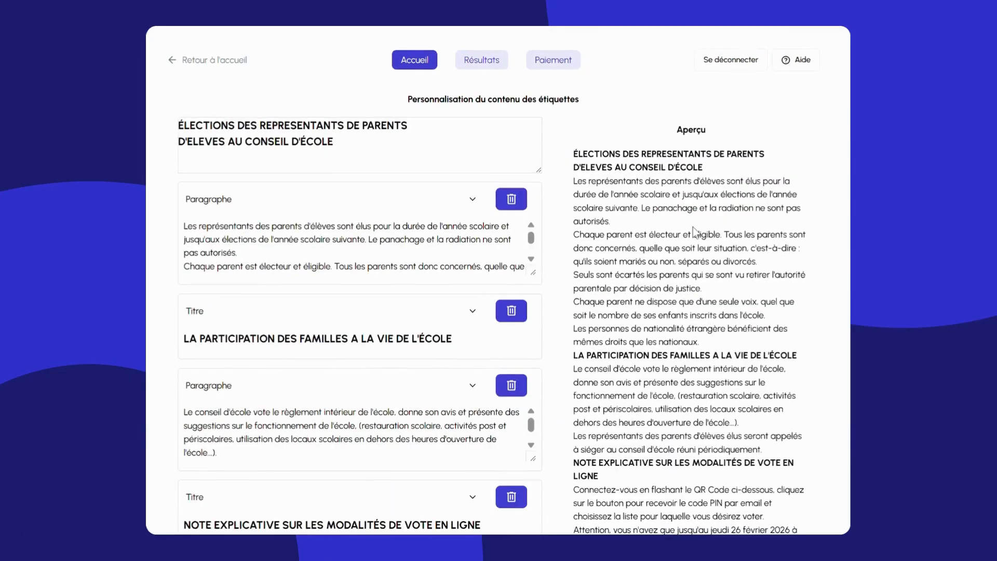
scroll(693, 227, down, 4)
scroll(695, 231, up, 4)
click(414, 272)
key(ctrl+BackSpace)
text(ÉTABLISSEMENT)
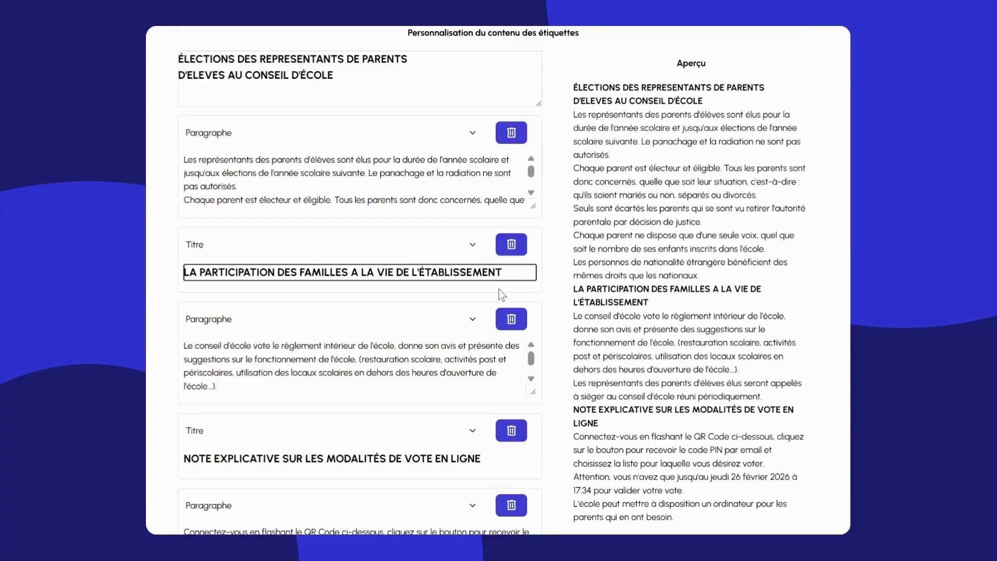
Delete the NOTE EXPLICATIVE SUR LES MODALITÉS DE VOTE EN LIGNE title block and the paragraph block beneath it
scroll(498, 289, down, 3)
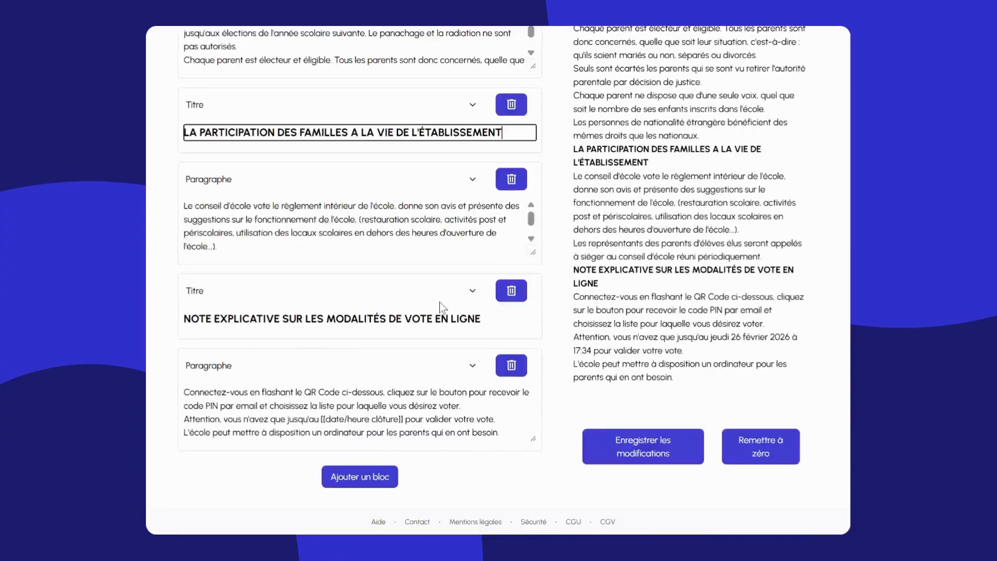
click(510, 291)
click(508, 363)
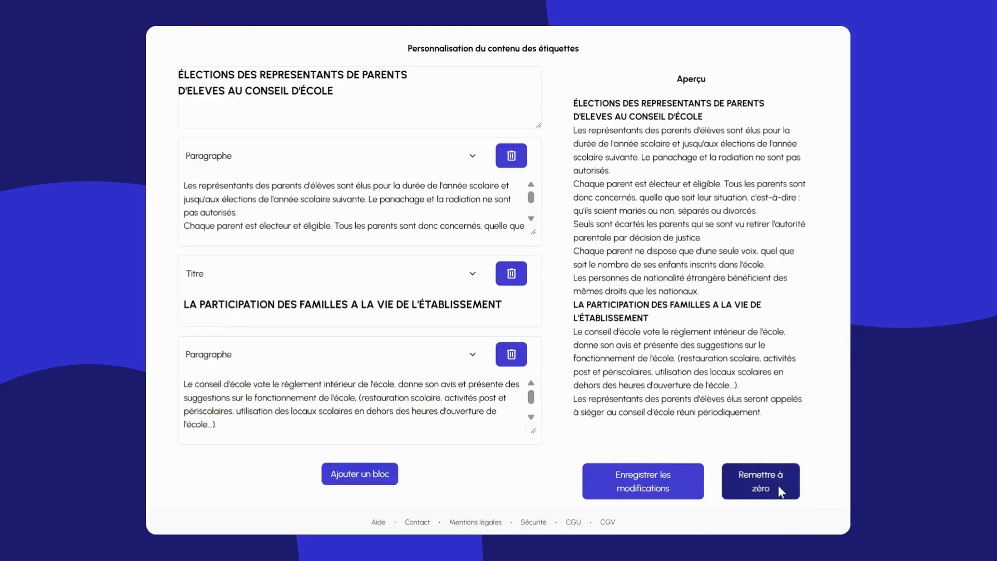
Reset the label content to its default text and look over the whole page
click(778, 485)
scroll(487, 467, down, 5)
scroll(507, 462, up, 3)
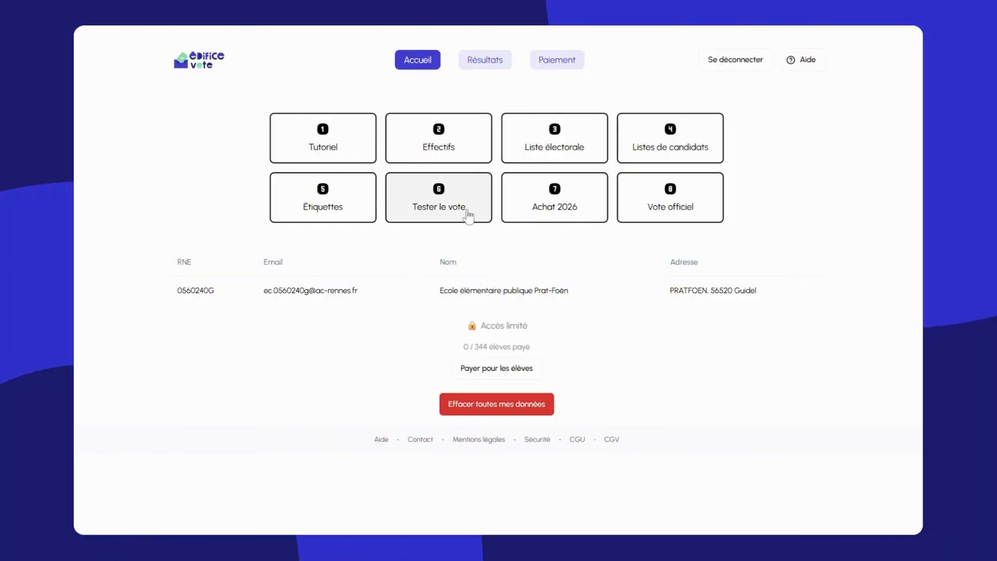
Start organising a test election and validate the electoral list and the three candidate lists
click(469, 214)
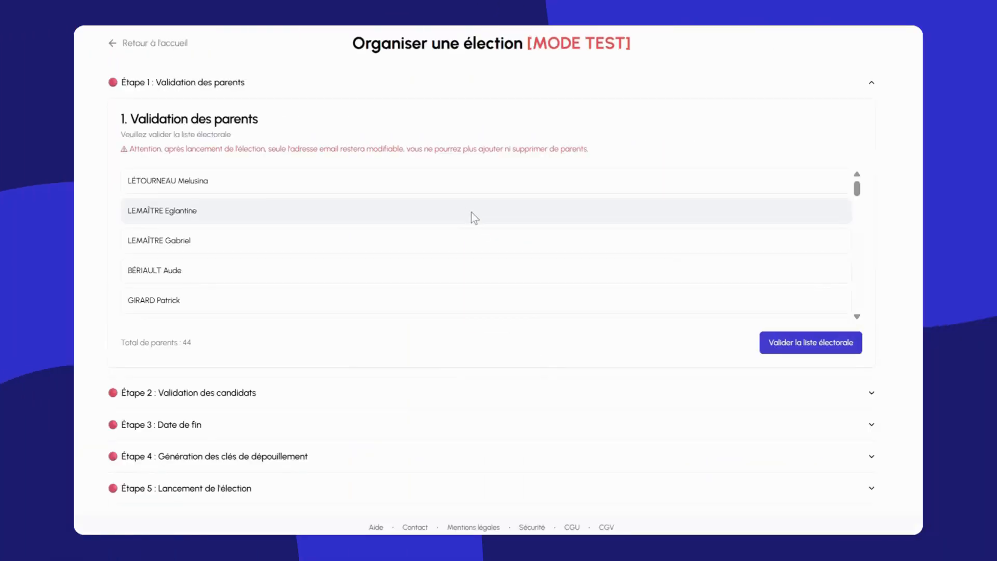
click(805, 355)
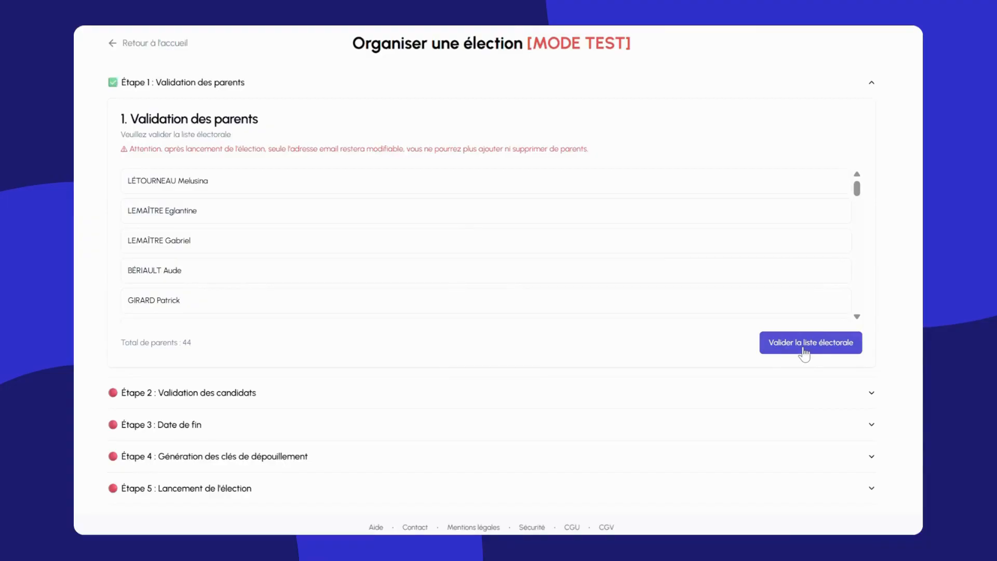
click(183, 327)
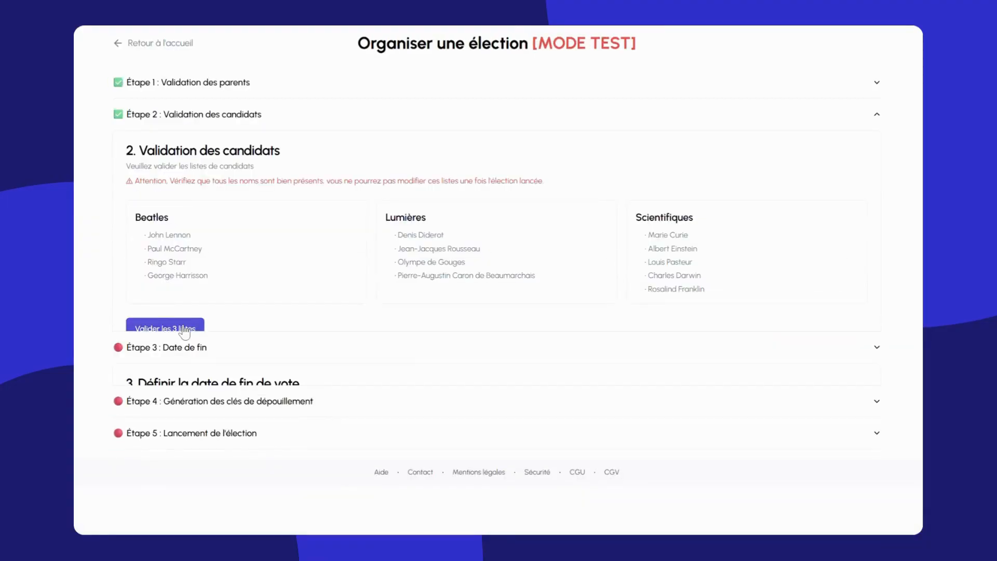
Set the end of voting to 4 March 2026 at 16:00 and validate the date
click(484, 229)
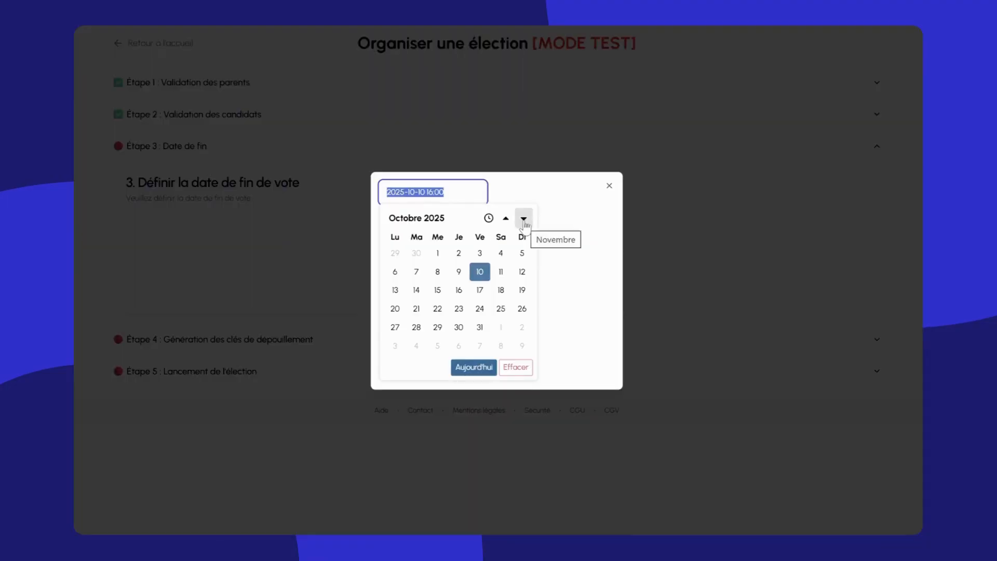
click(441, 218)
click(525, 220)
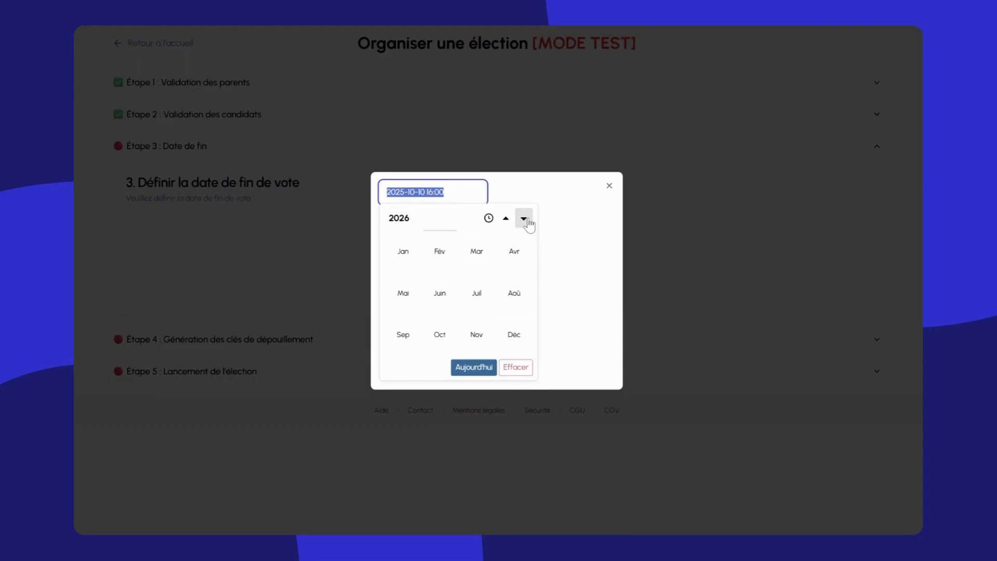
click(477, 251)
click(439, 274)
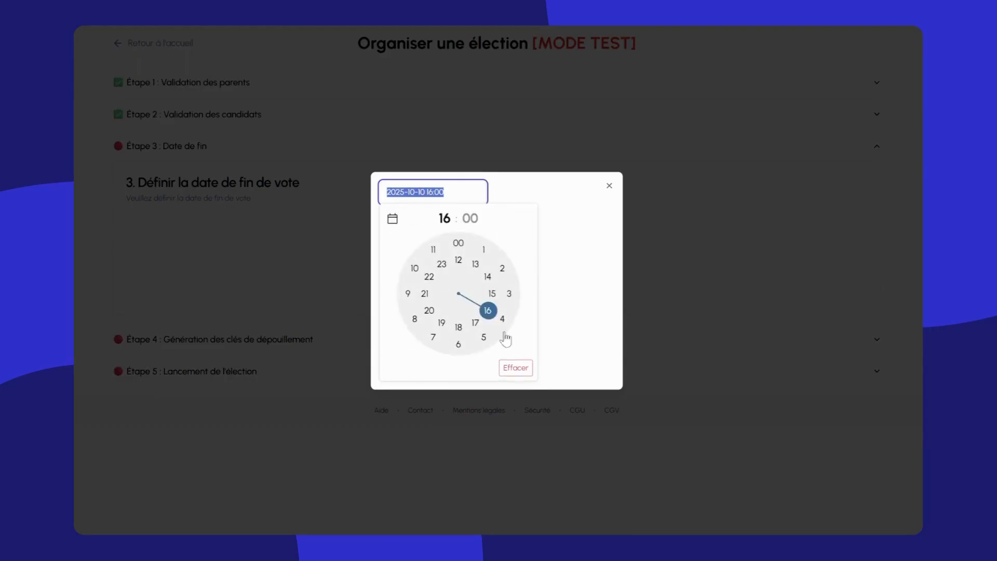
click(489, 311)
click(458, 243)
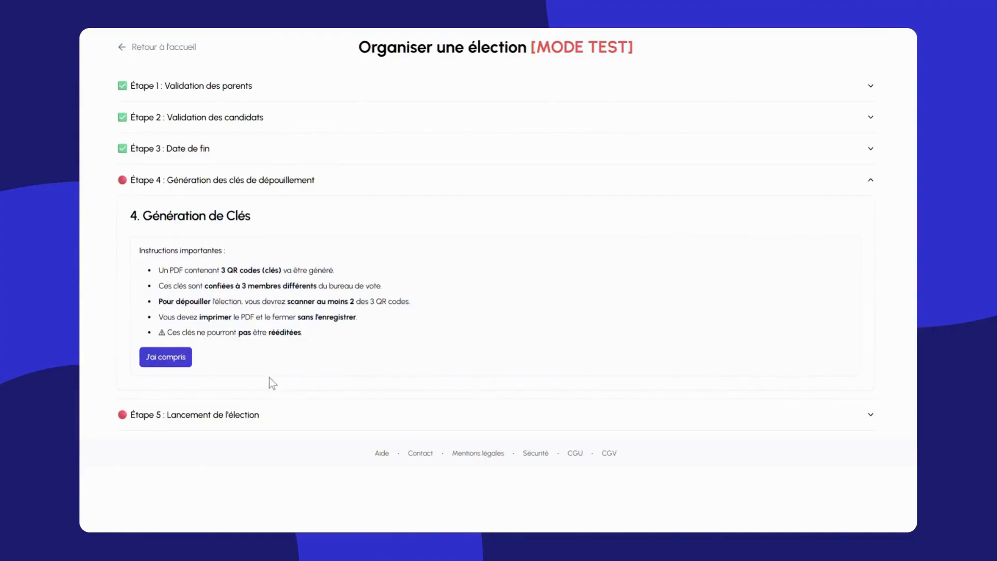
Acknowledge the key instructions, generate the counting keys and look through the resulting PDF
click(176, 361)
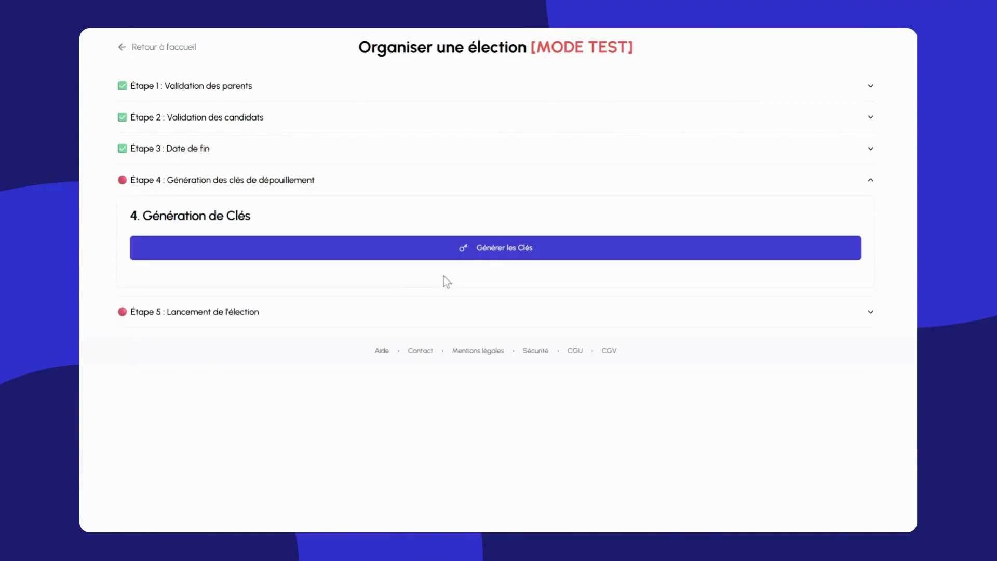
click(502, 251)
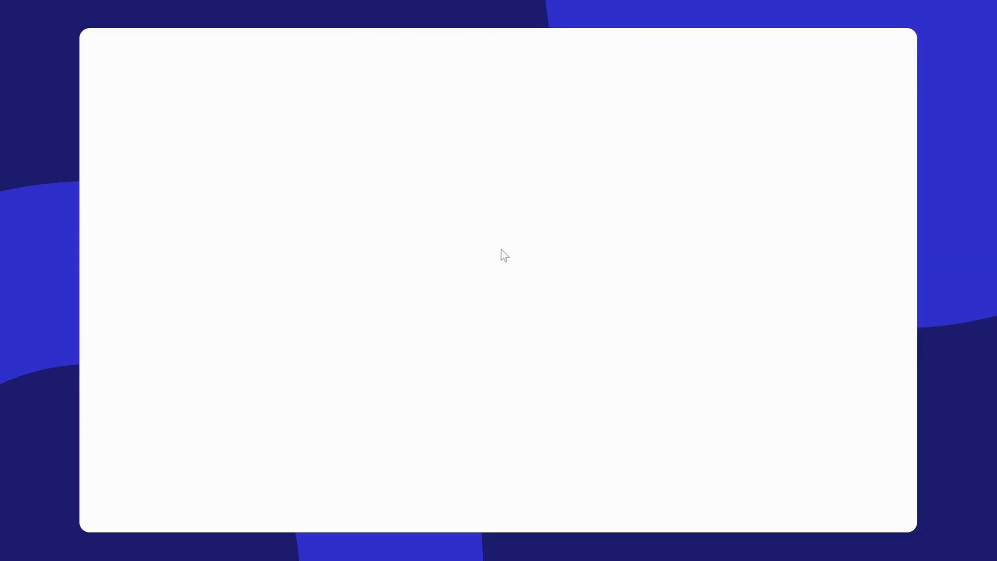
scroll(502, 254, down, 15)
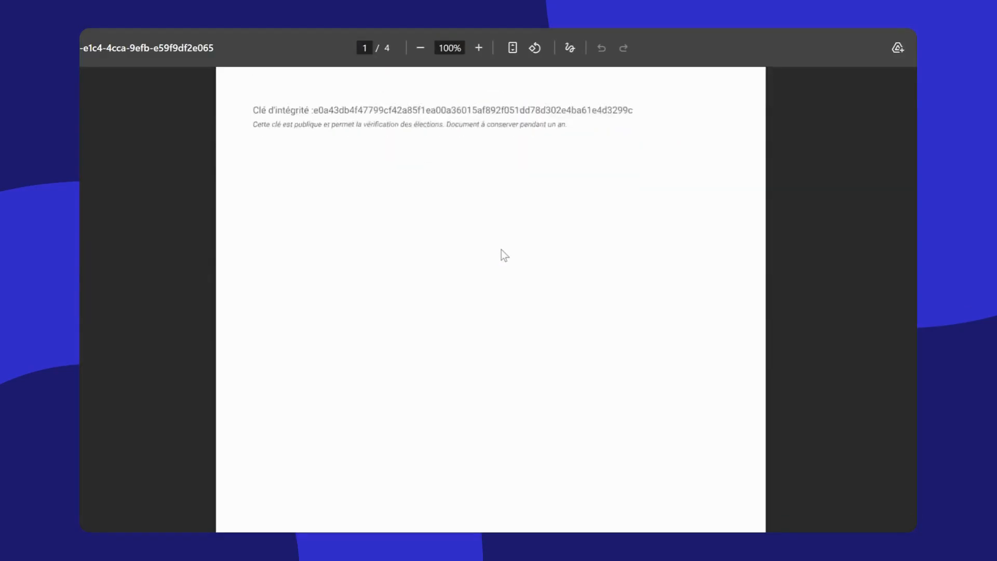
scroll(501, 249, down, 6)
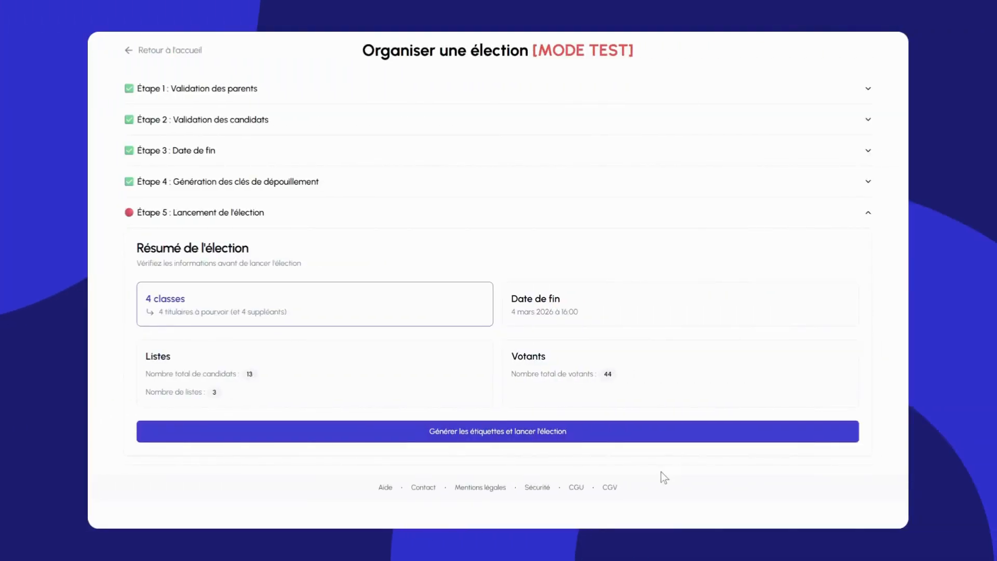
Generate the voter labels, launch the test election and look over the labels document
click(638, 432)
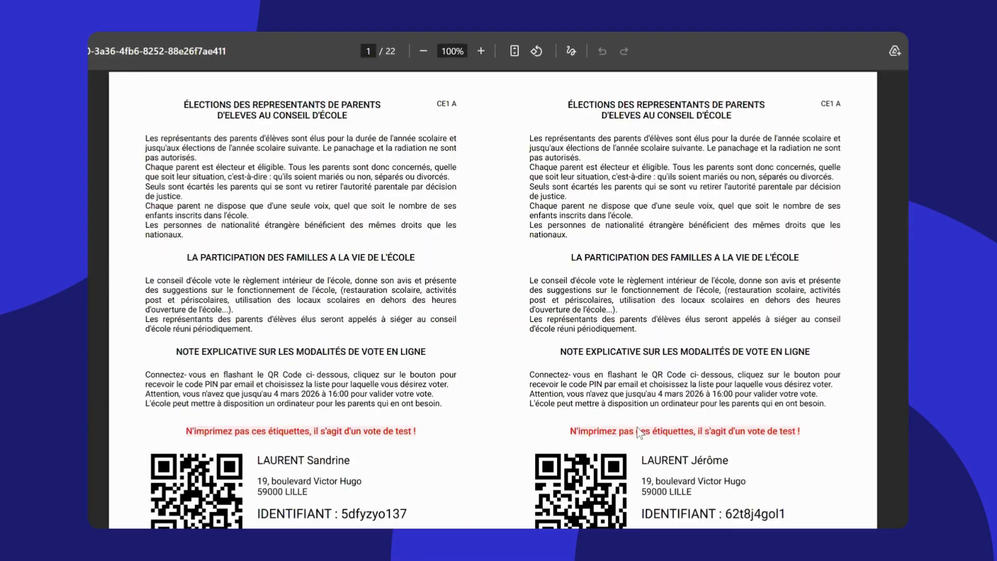
scroll(635, 436, down, 5)
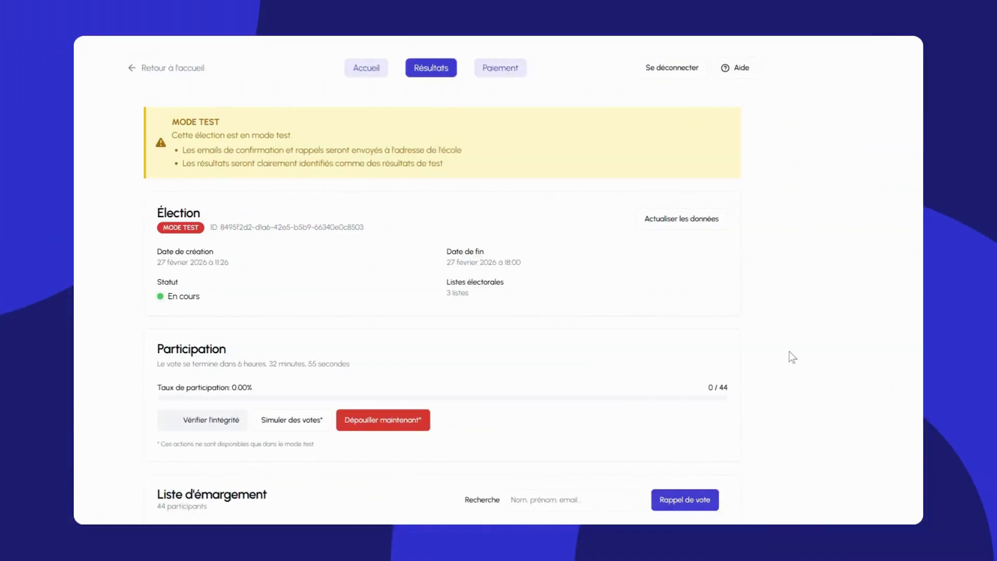
Look over the voter sign-in list, simulate votes in the test election and verify the vote's integrity
scroll(792, 358, down, 5)
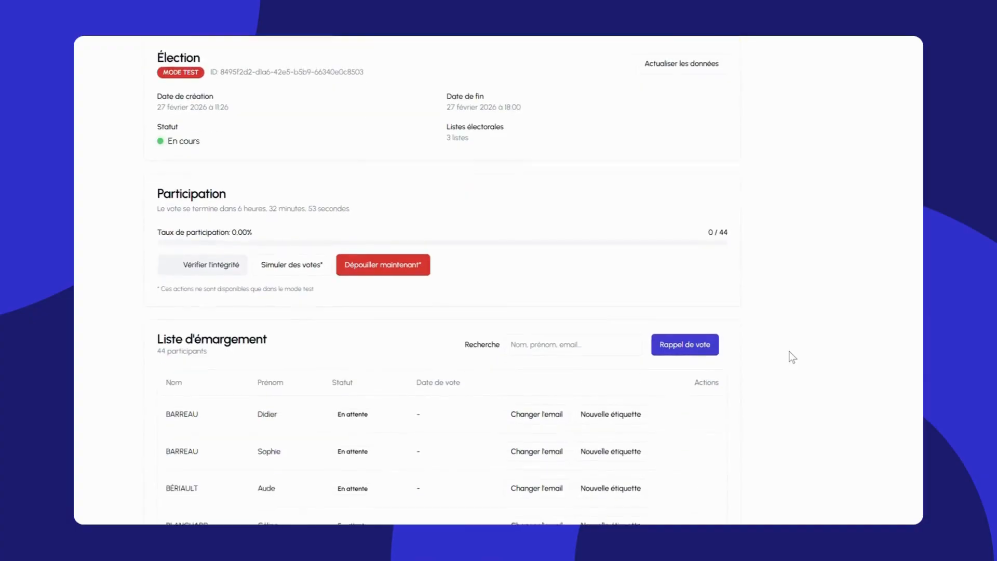
scroll(792, 358, down, 5)
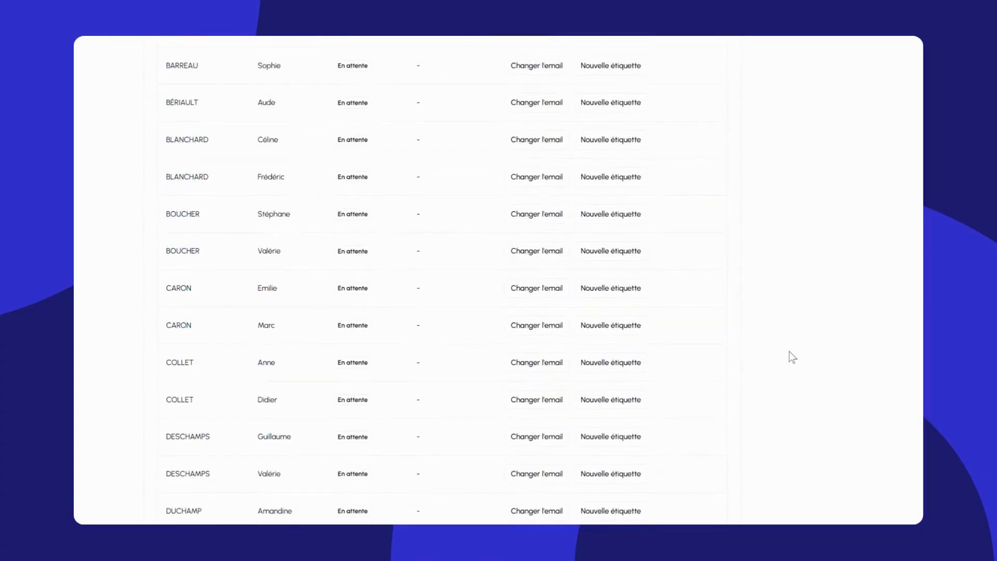
scroll(792, 358, up, 7)
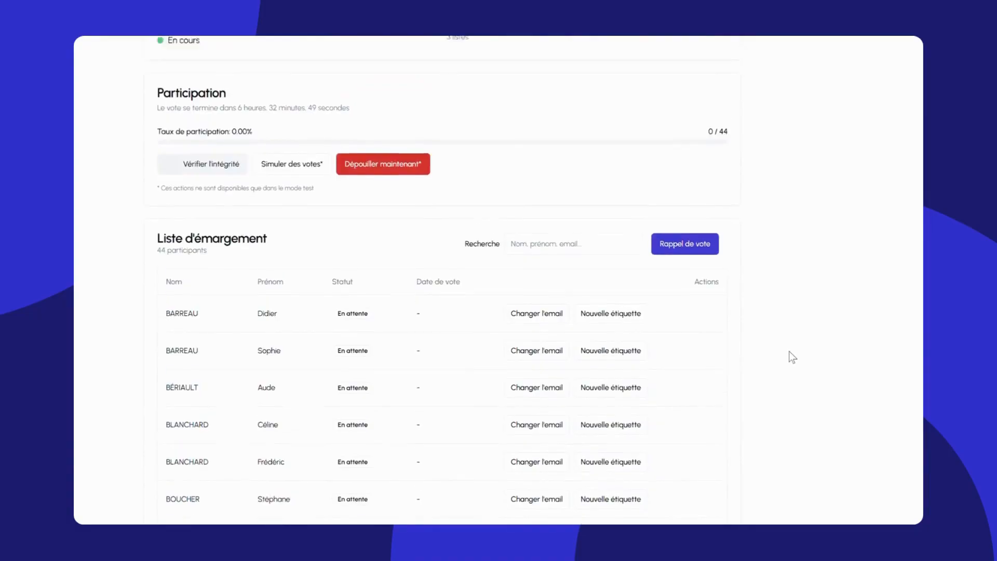
scroll(792, 357, up, 3)
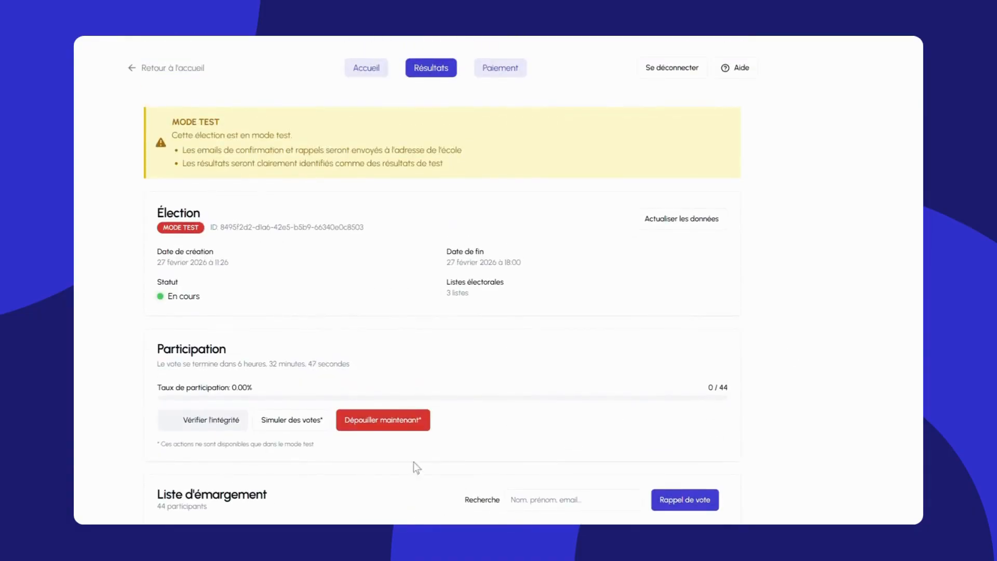
click(293, 421)
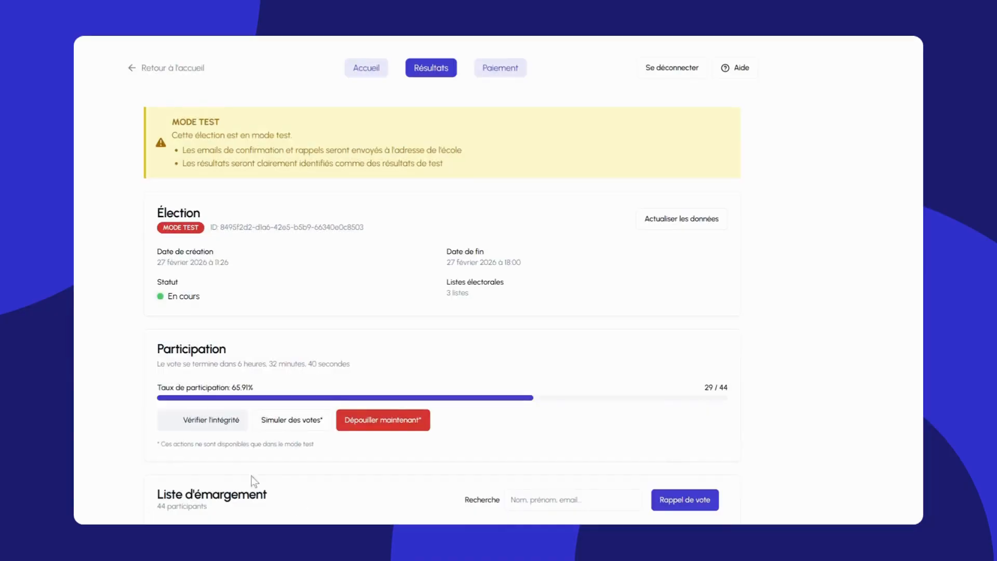
click(210, 426)
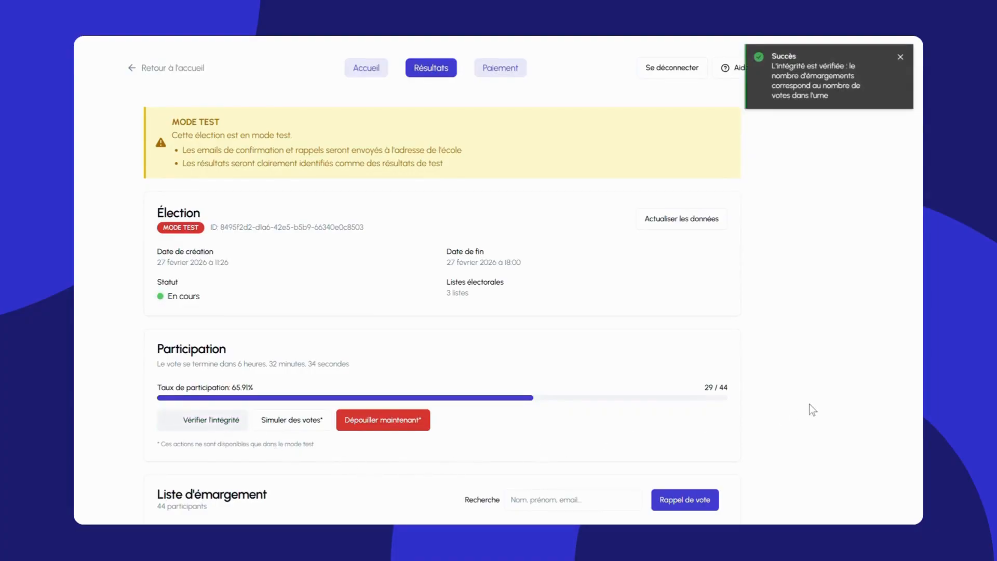
Send a voting reminder to the participants who have not voted yet
scroll(813, 410, down, 4)
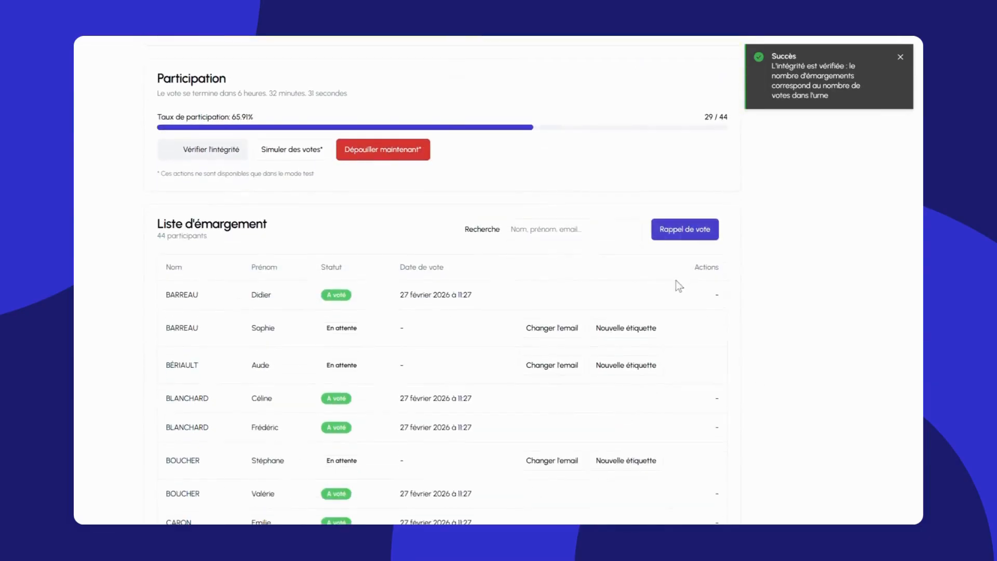
click(675, 232)
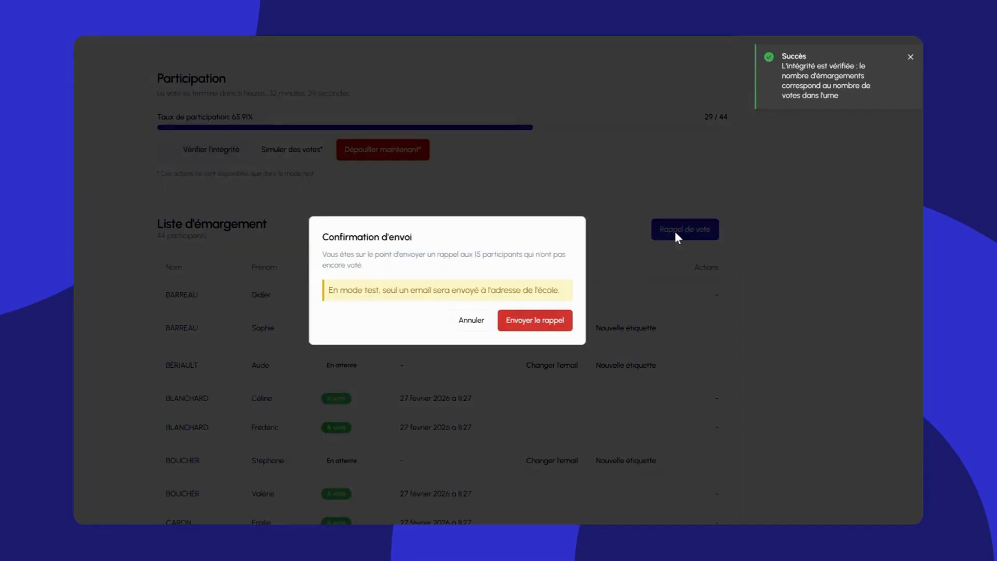
click(512, 323)
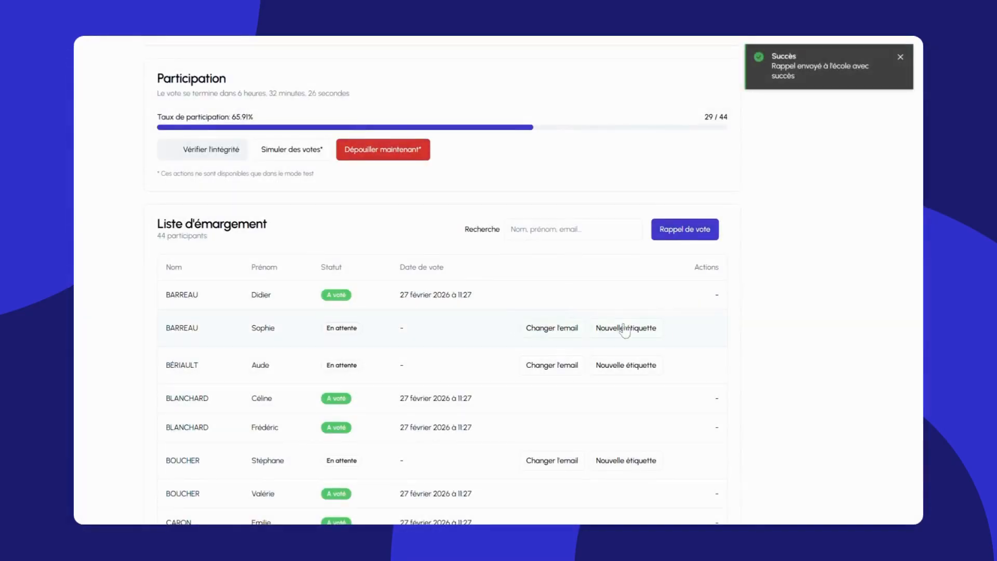
scroll(797, 335, down, 2)
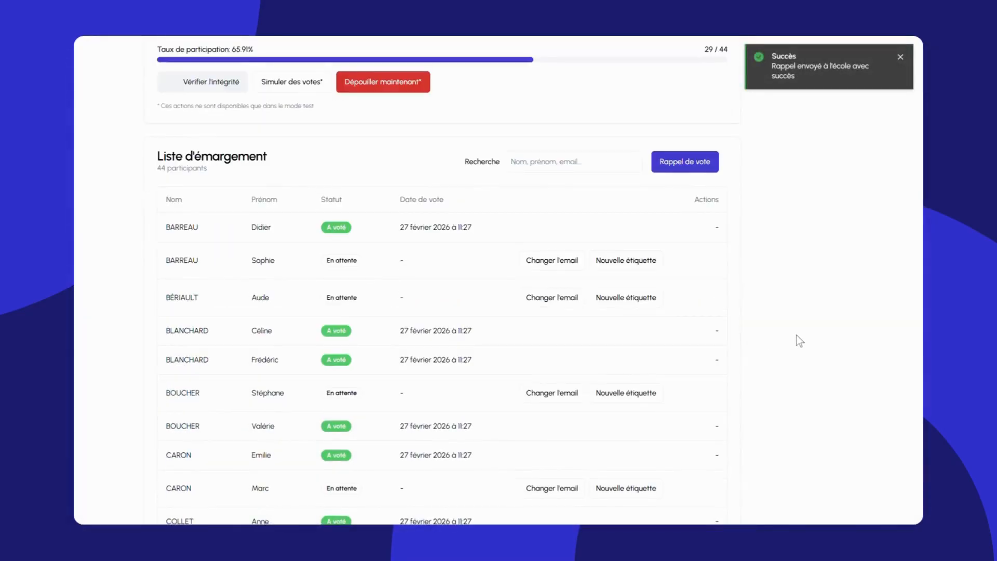
End the test vote immediately for counting and open the election results
scroll(797, 335, up, 5)
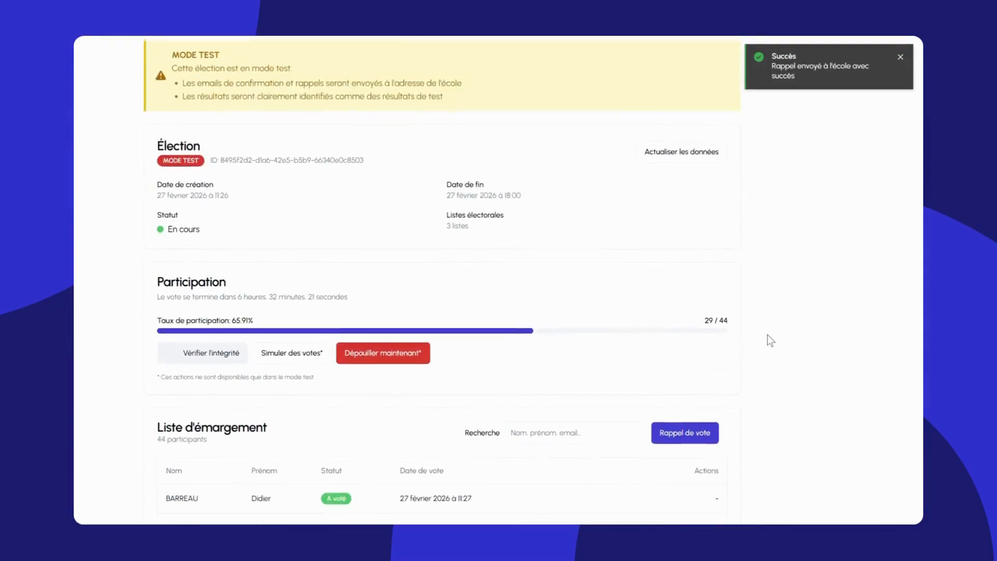
click(390, 421)
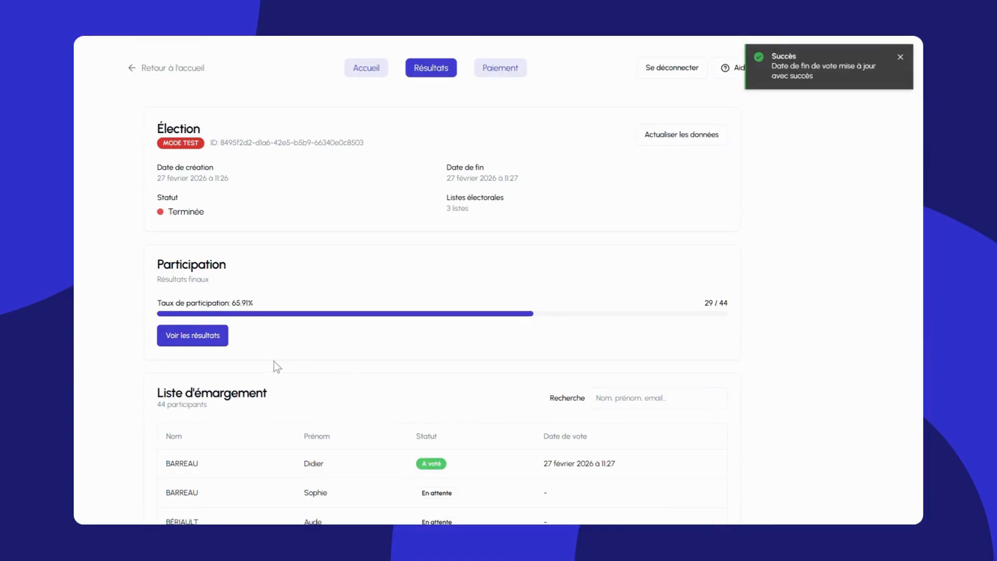
click(210, 336)
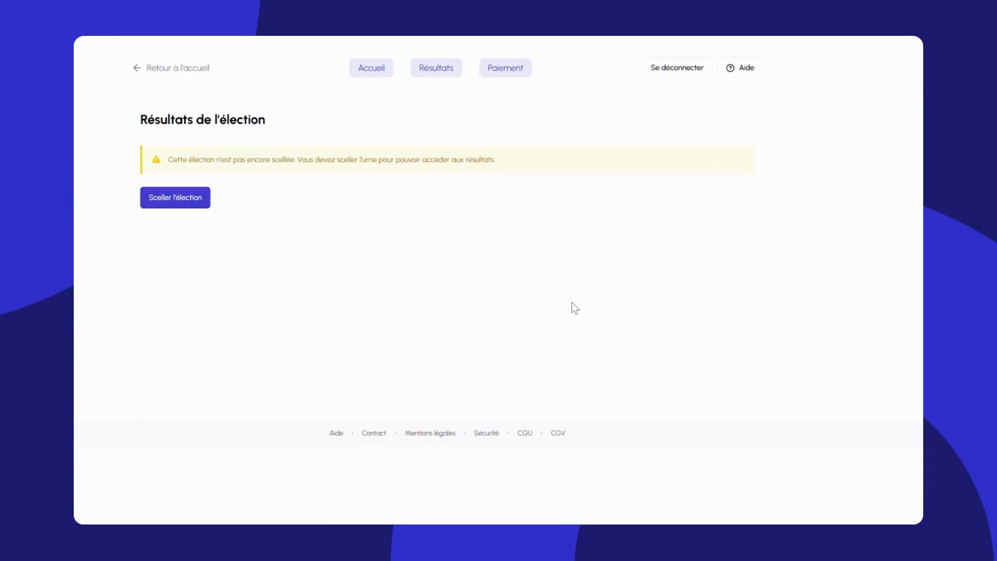
Seal the election and read through the ballot box sealing report
click(202, 204)
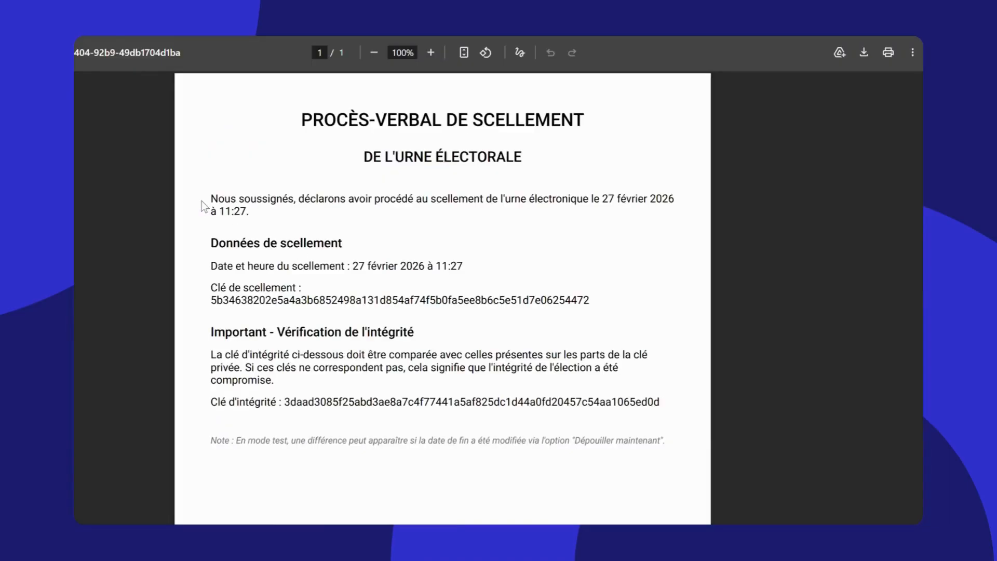
scroll(544, 240, down, 6)
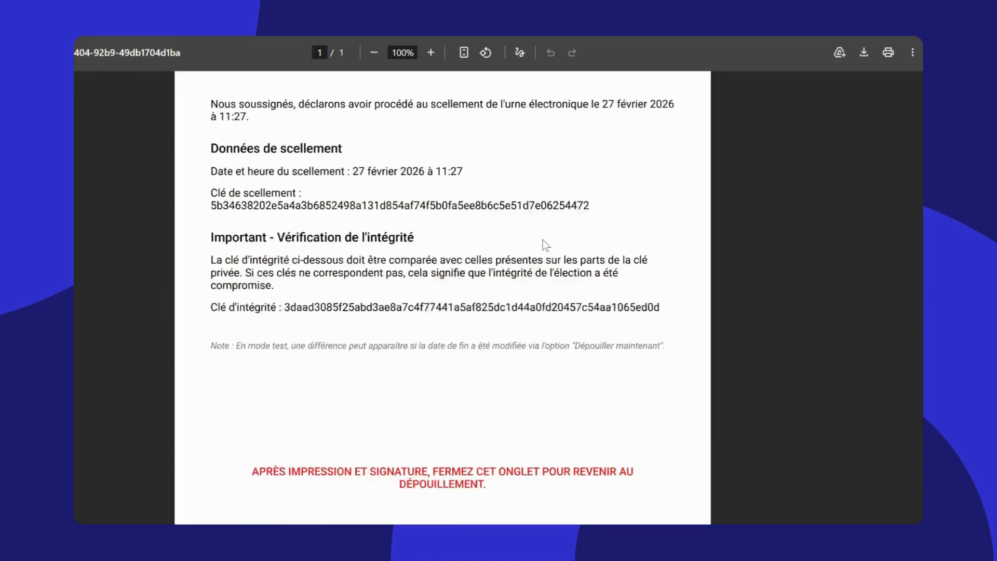
scroll(544, 240, up, 6)
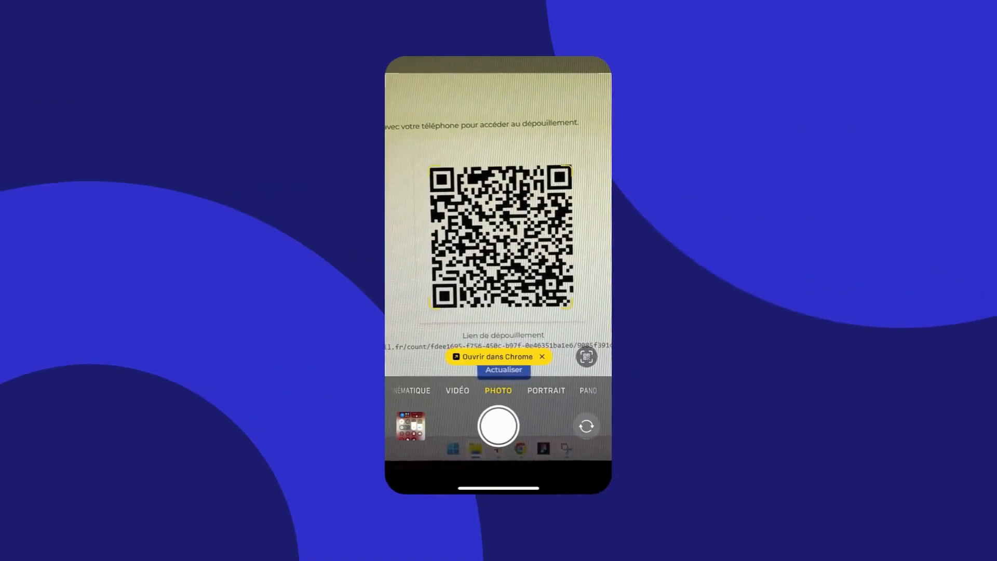
On the phone, open the scanned counting link in Chrome and allow the site to use the camera
click(498, 357)
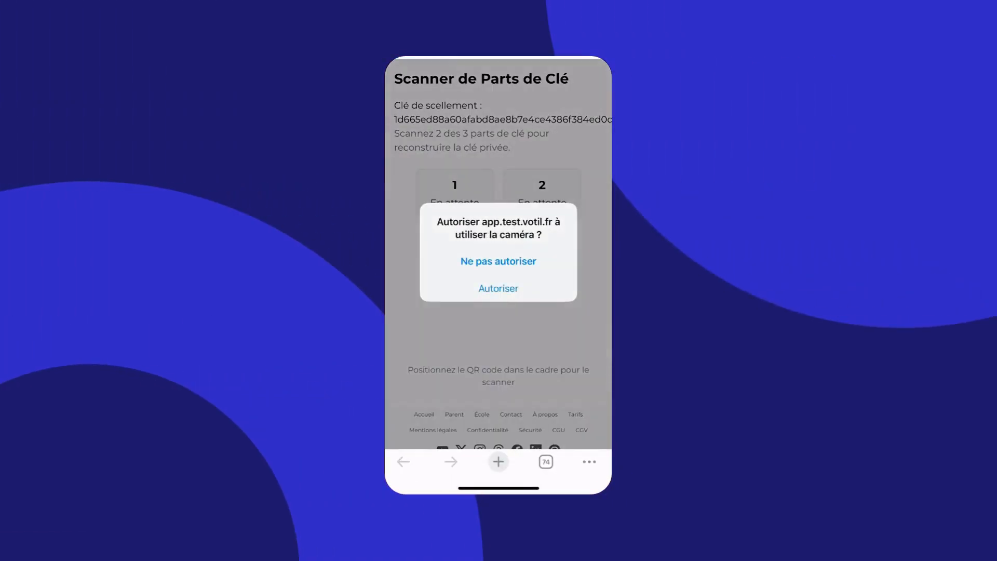
click(498, 288)
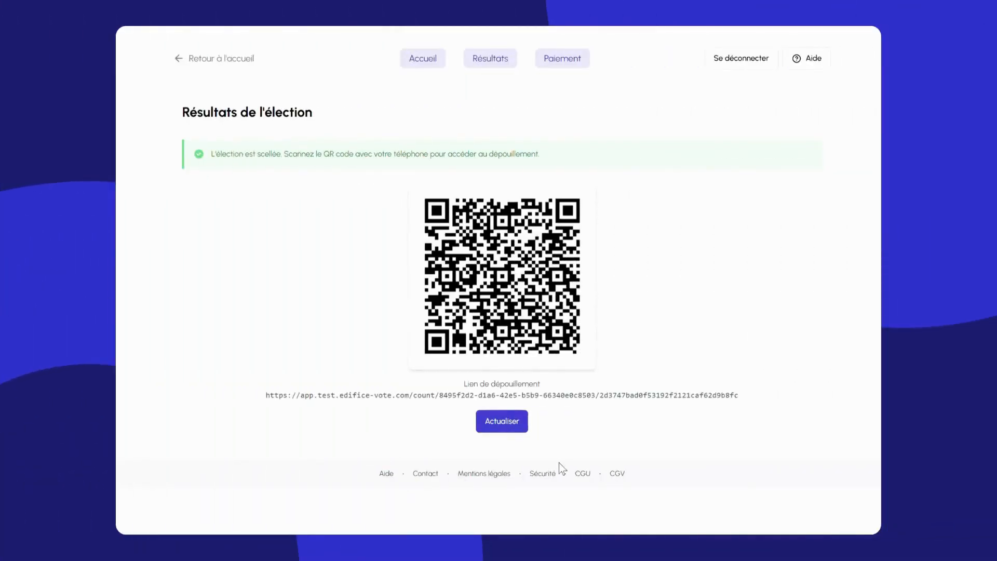
Back on the computer, refresh the election results and look over the figures and seat distribution
click(503, 423)
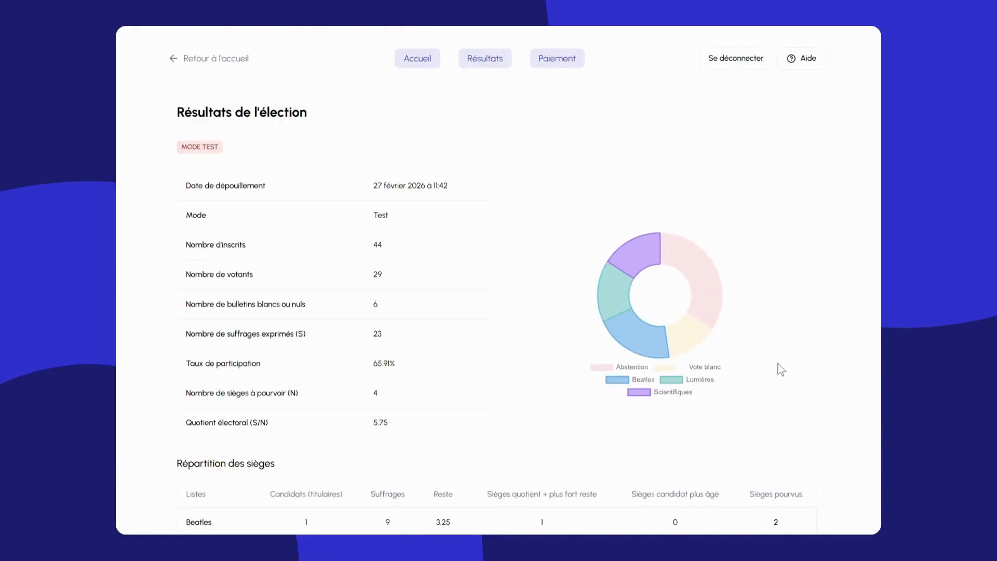
scroll(782, 330, down, 4)
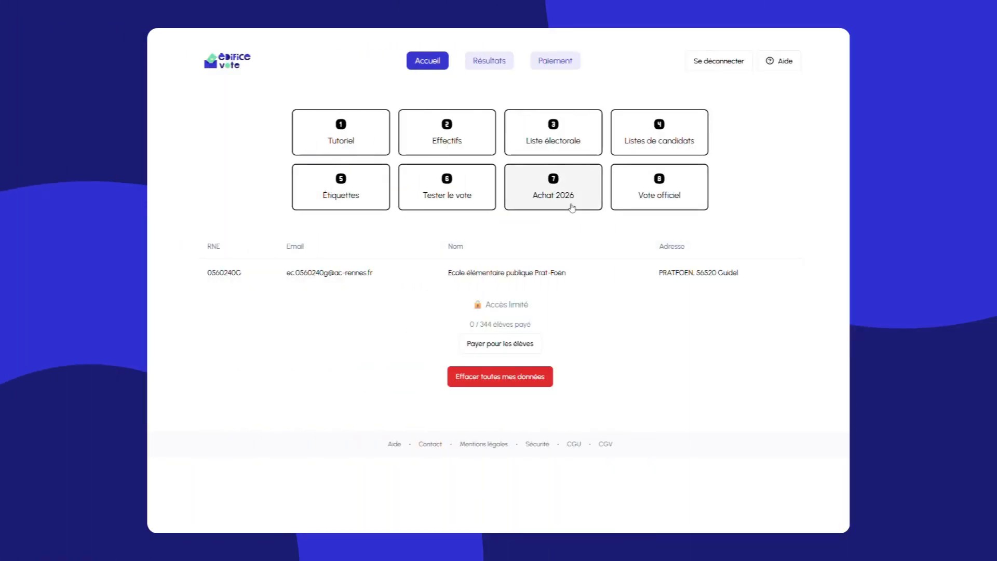
Request a payment quote for the school with COMMUNE DE GUIDEL - 56520 as the paying organisation
click(569, 64)
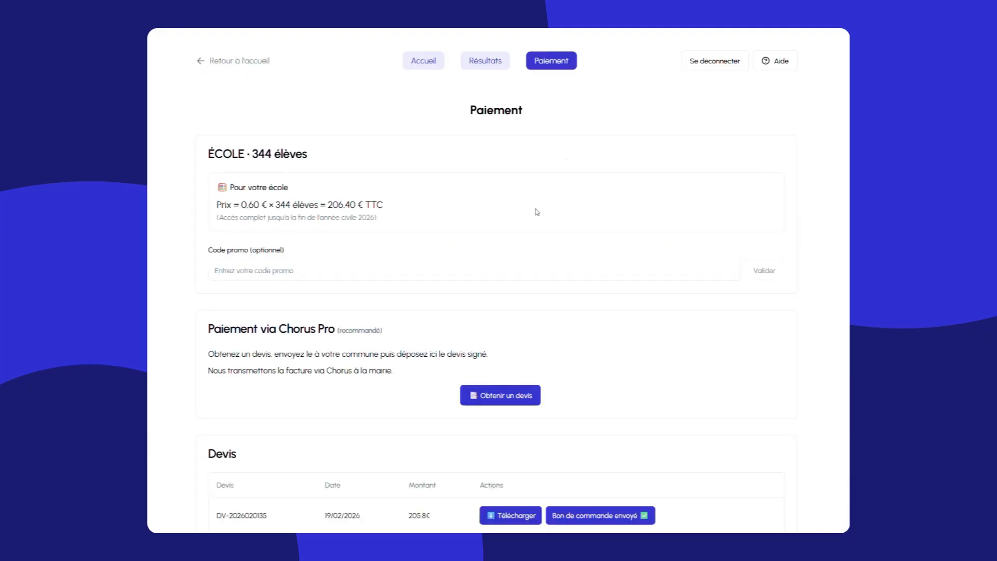
click(515, 403)
text(Commune de Guidel)
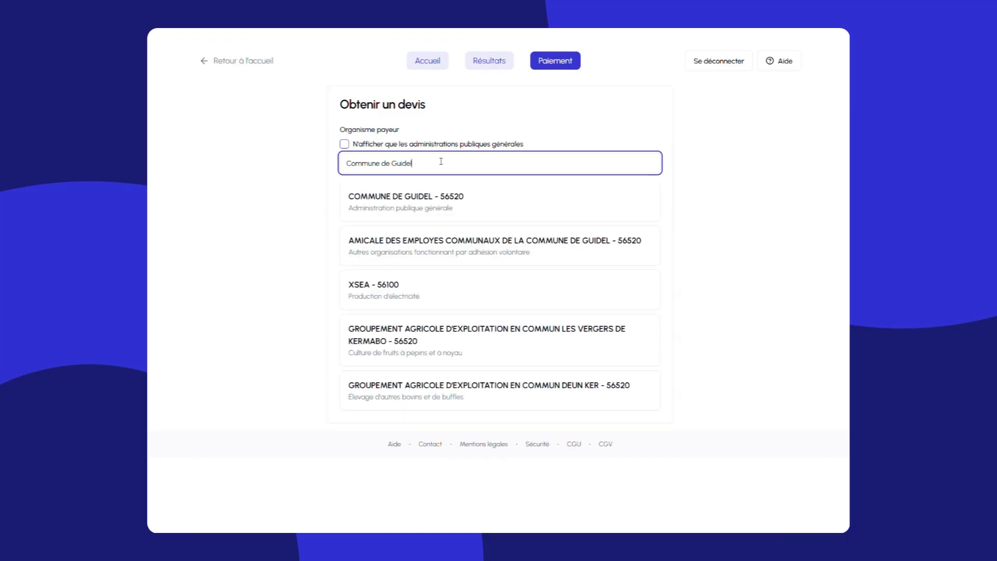
click(437, 208)
click(626, 456)
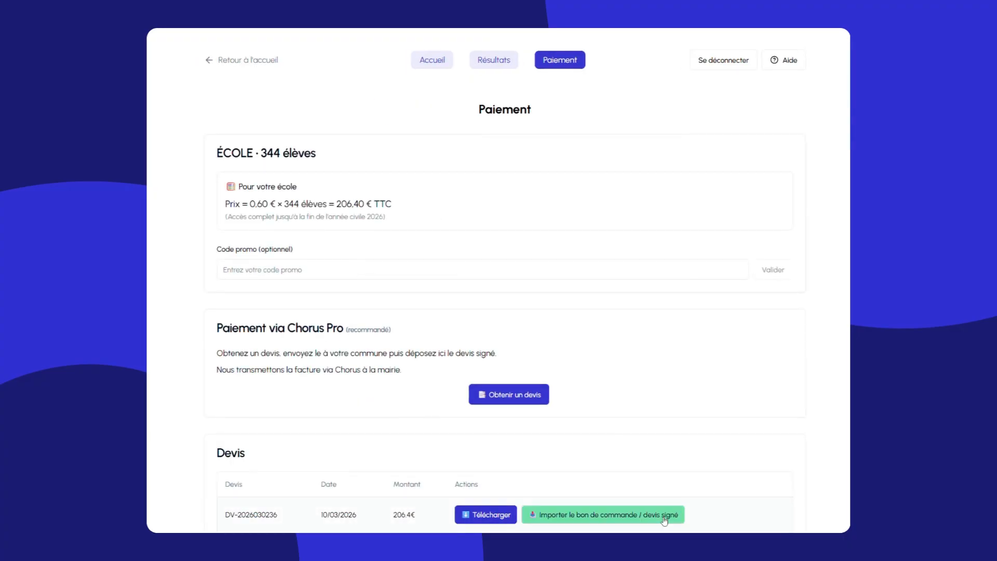
Import Devis Votil.pdf as the signed quote for the newest quote and validate the upload
click(664, 519)
drag(510, 337, 510, 292)
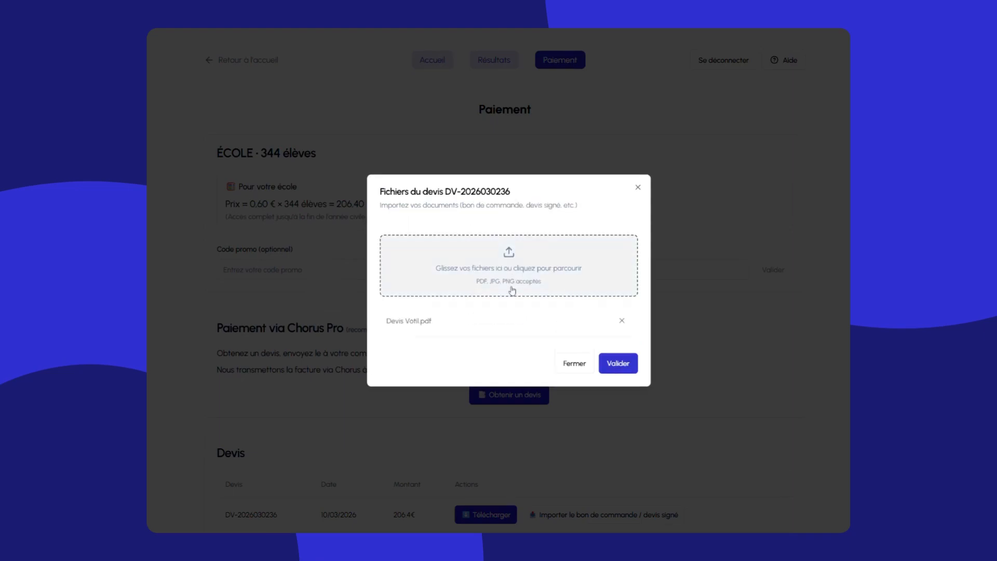
click(621, 363)
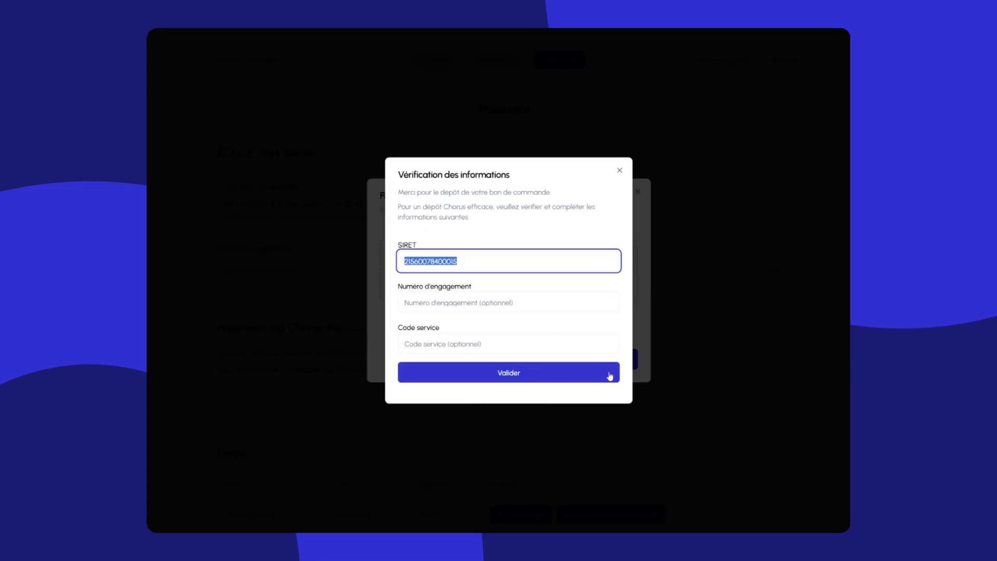
Validate the purchase order information for the Chorus deposit, leaving the engagement number and service code blank
click(556, 377)
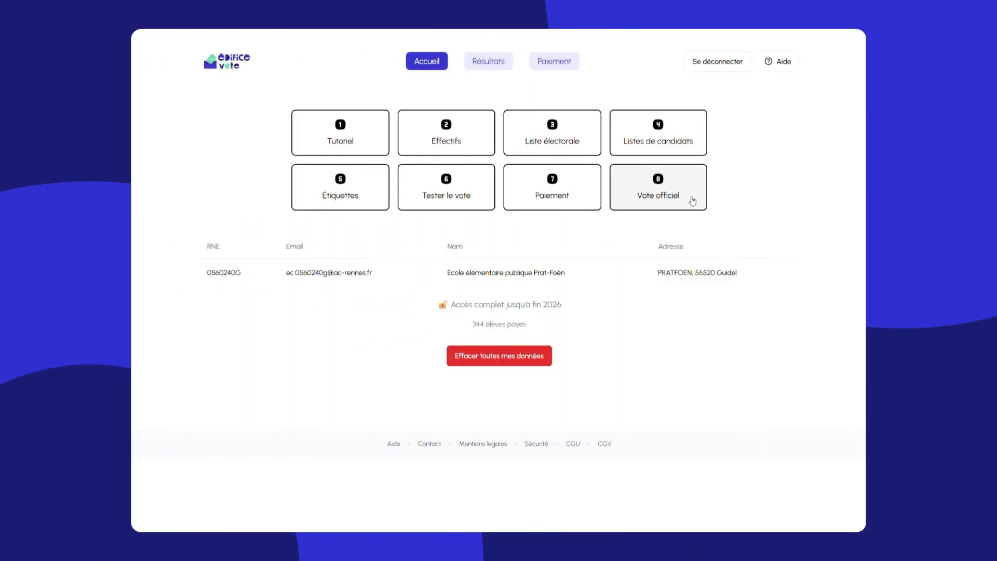
Start organising the official vote and validate the parent electoral roll and the three candidate lists
click(692, 201)
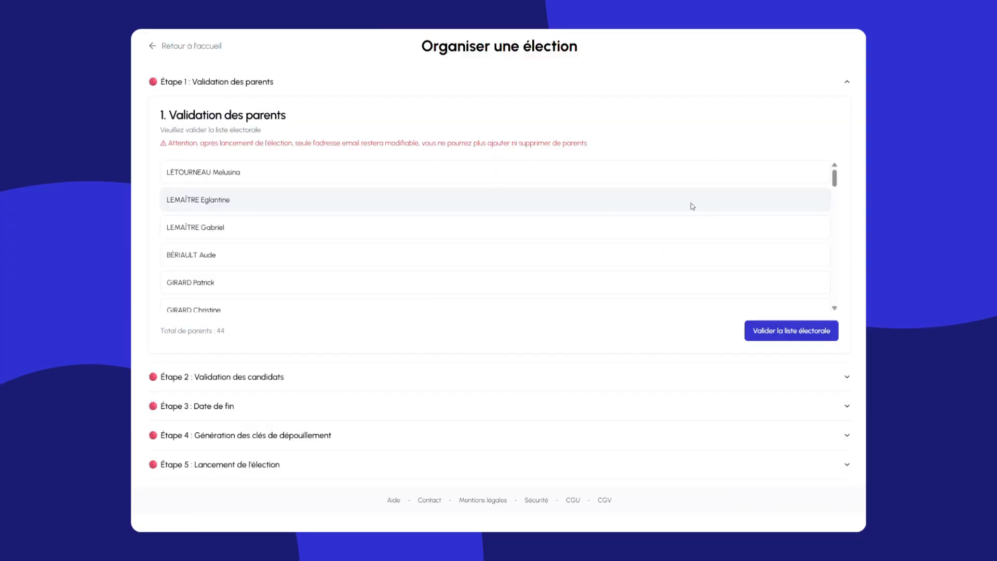
click(781, 340)
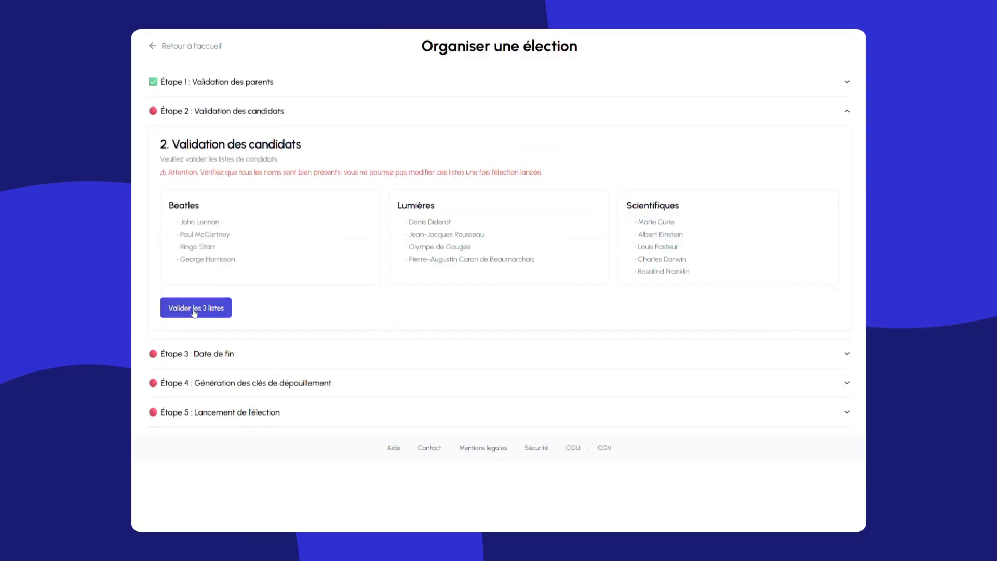
click(194, 308)
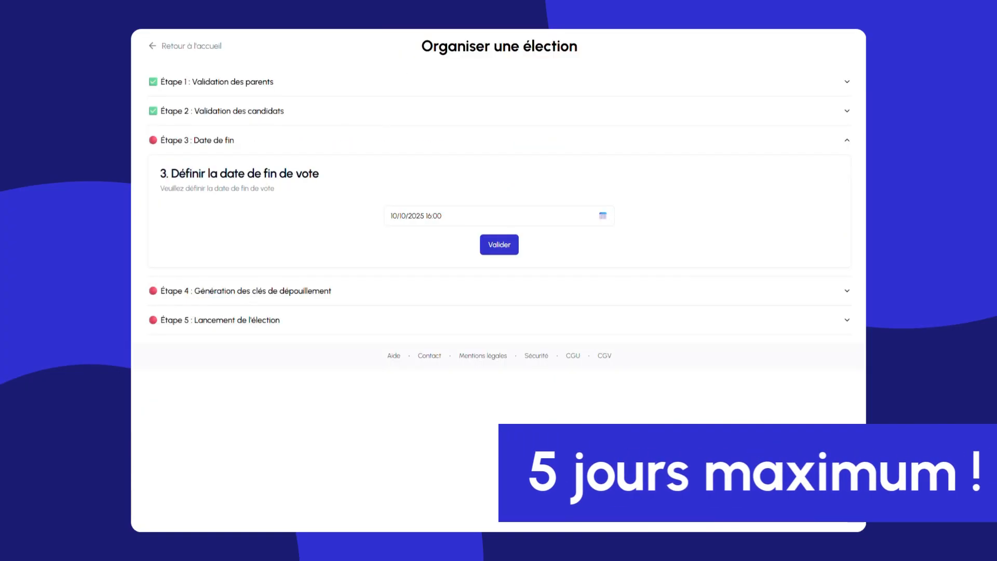
Set the end of voting to 13/03/2026 at 16:00 and validate the date
click(496, 224)
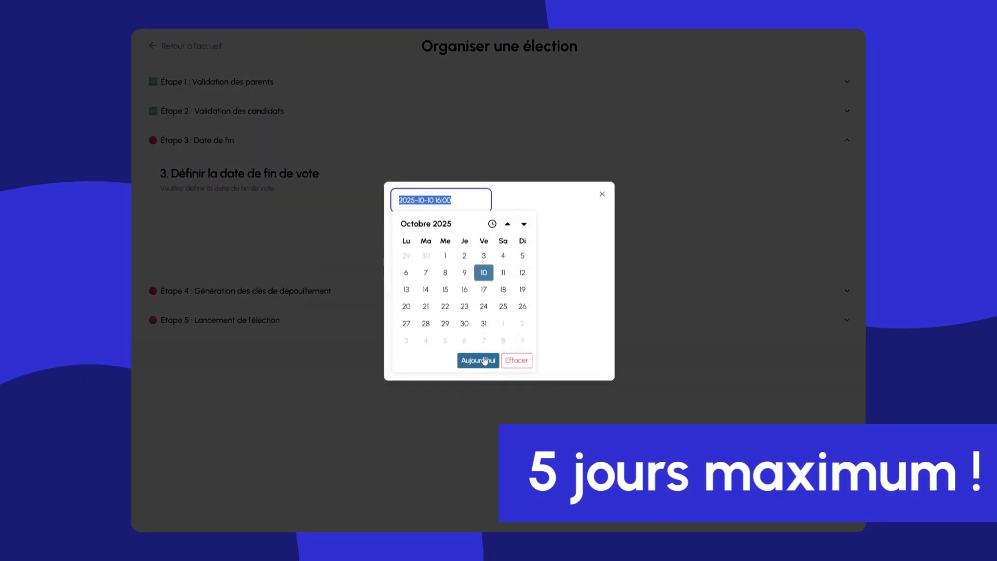
click(524, 224)
click(524, 224)
click(524, 224)
click(524, 224)
click(524, 224)
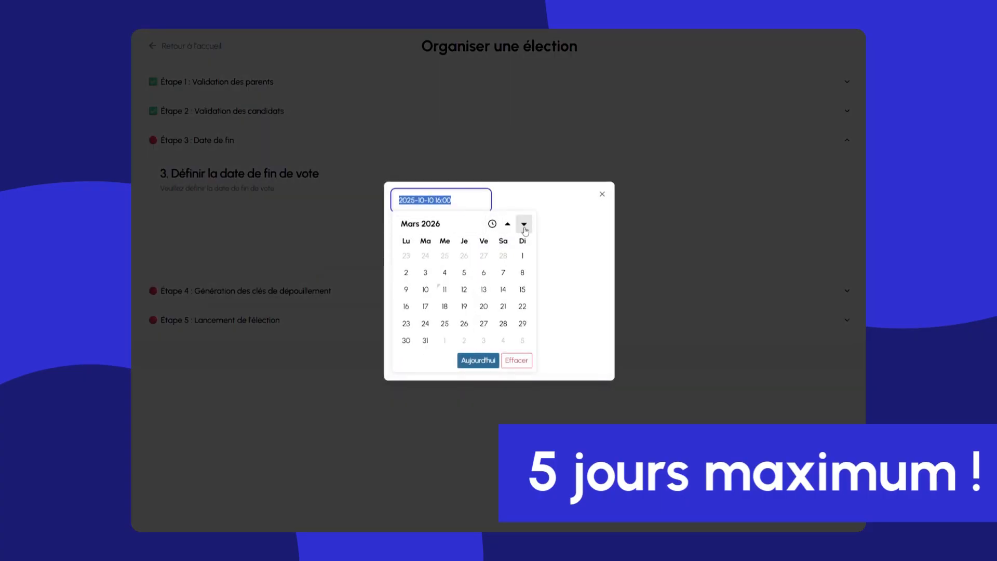
click(484, 290)
click(492, 307)
click(462, 245)
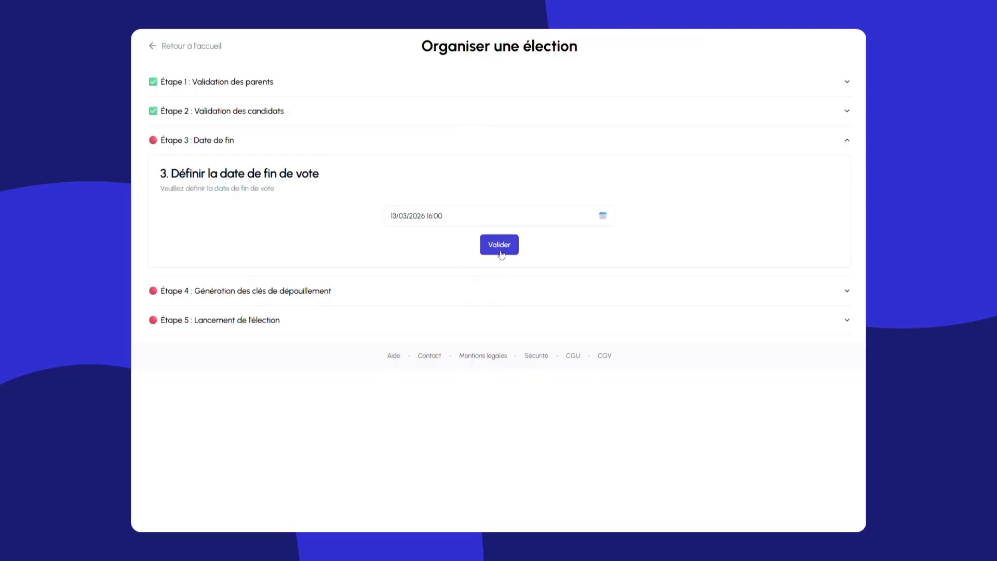
click(505, 250)
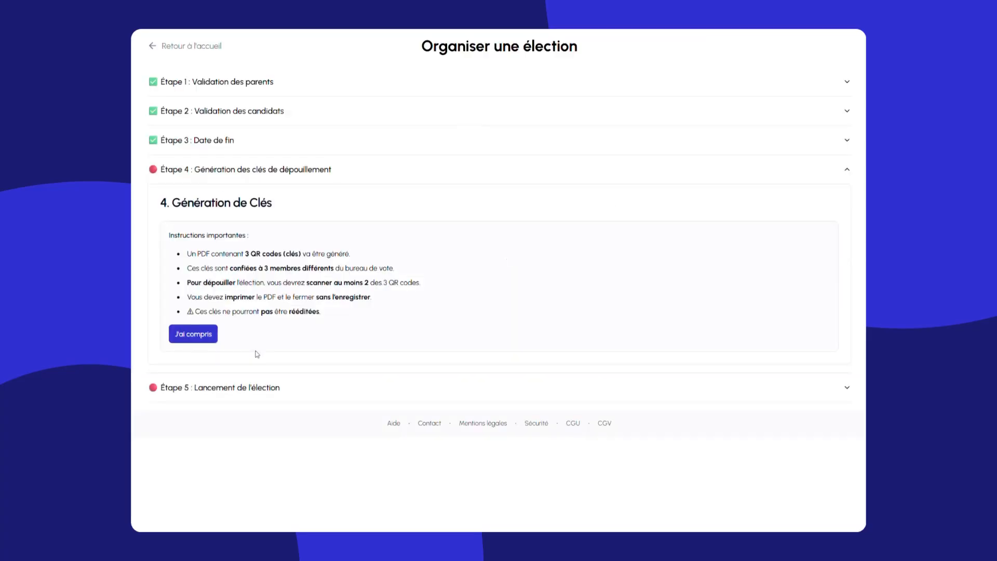
Acknowledge the key instructions and generate the counting keys for the election
click(211, 341)
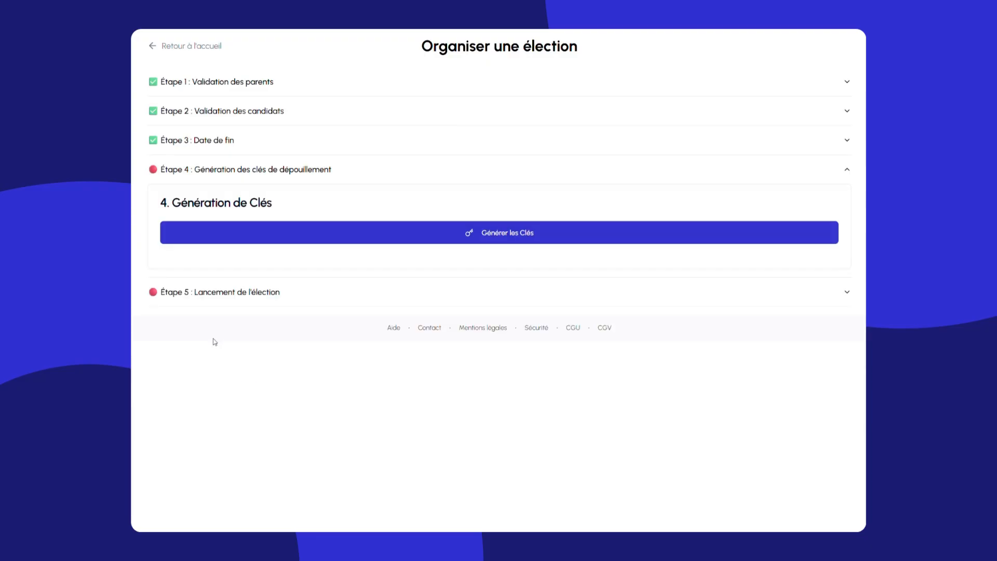
click(504, 239)
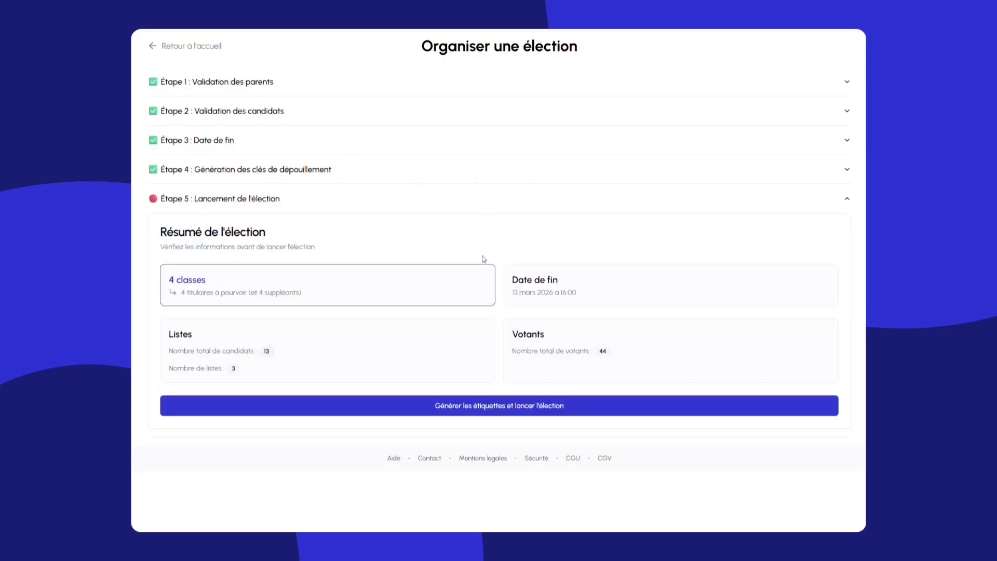
Generate the voter labels and launch the election, and look through the resulting label PDF
click(586, 410)
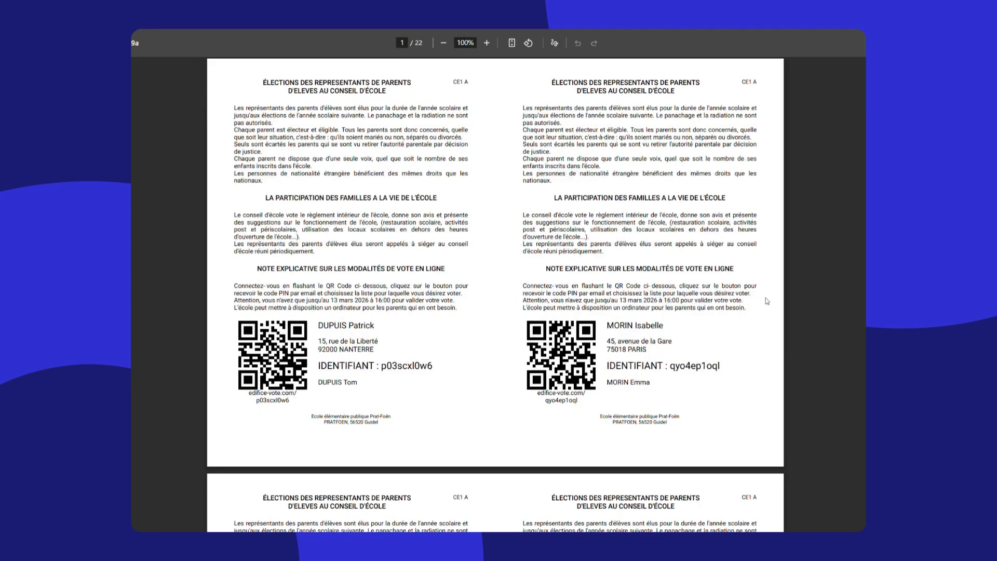
scroll(767, 301, down, 6)
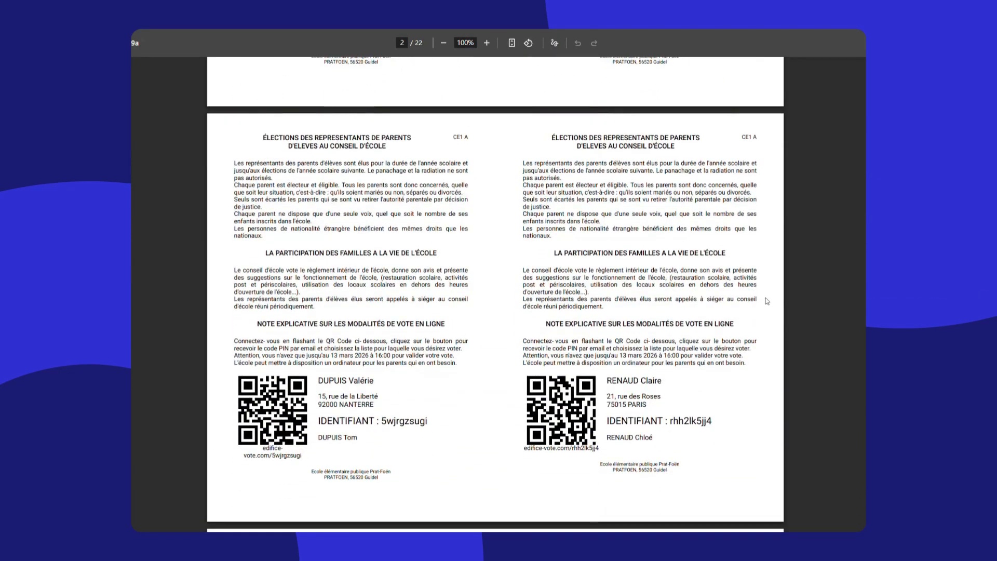
scroll(766, 301, down, 8)
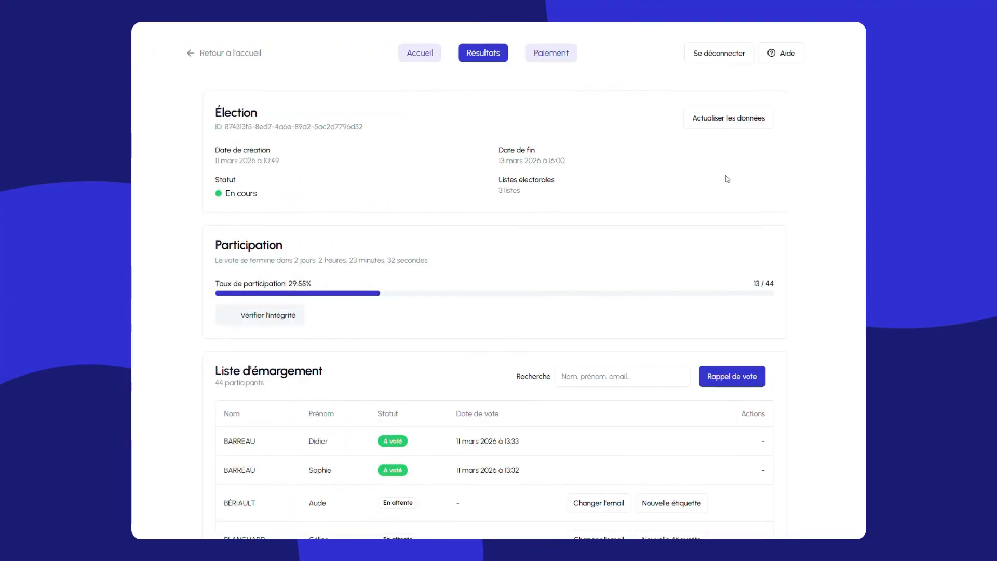
Refresh the data of the running election and verify the integrity of the vote
click(718, 123)
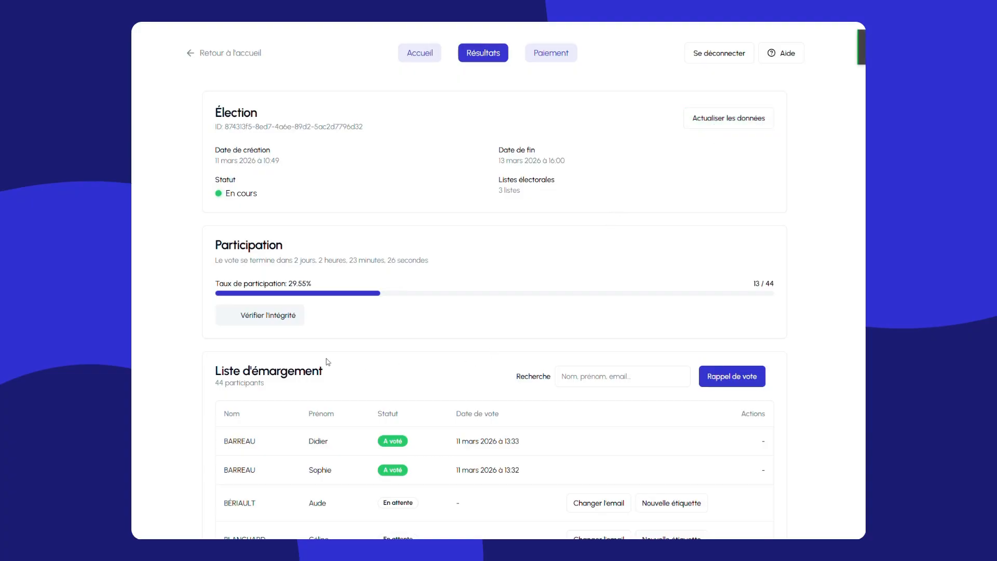
click(276, 318)
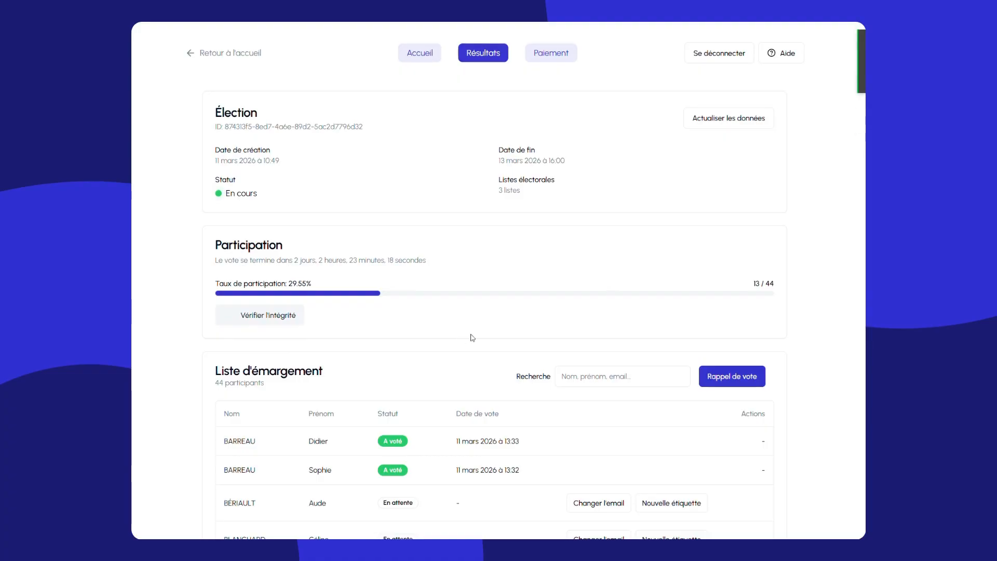
Send a voting reminder to all participants who have not yet voted
click(748, 380)
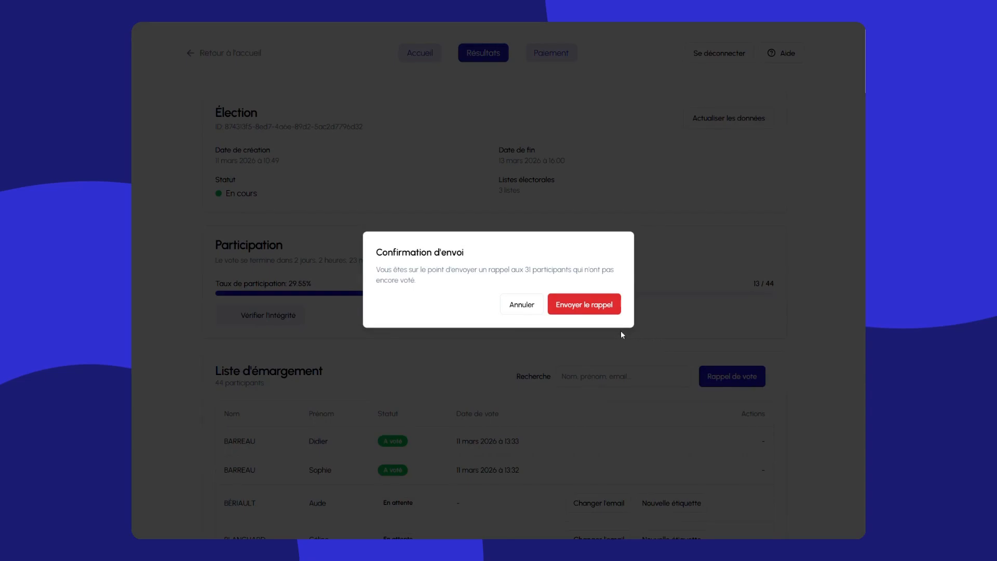
click(580, 308)
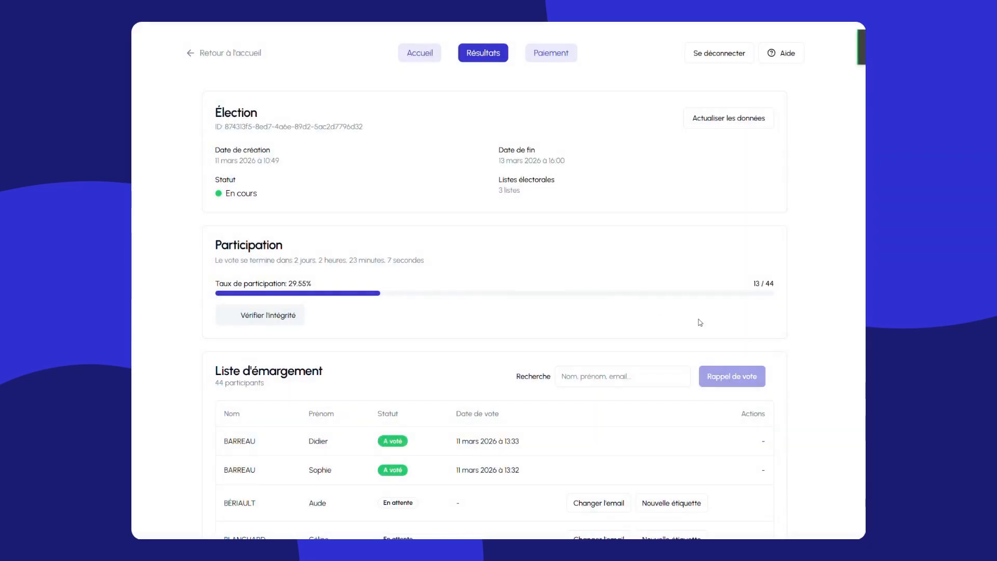
View the e-mail change form for the first pending voter, close it, and open the new label request for the same voter
click(618, 506)
click(542, 321)
click(679, 509)
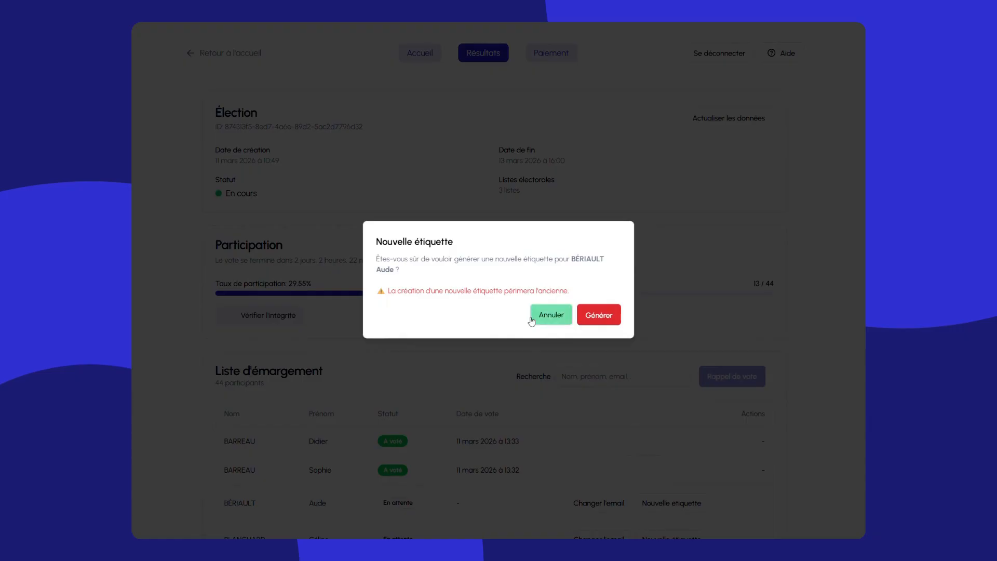